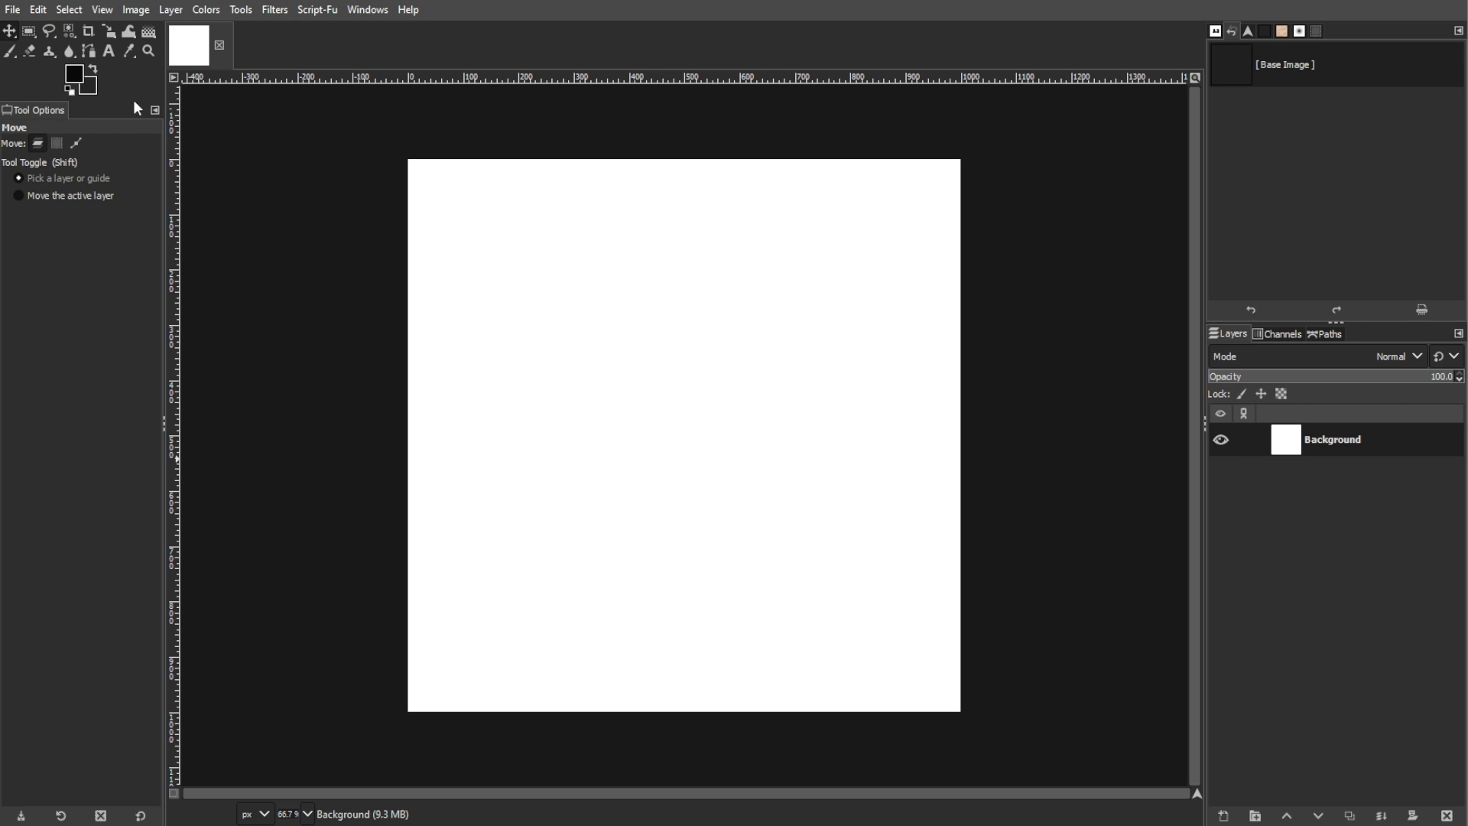
# Fill the background with a radial foreground-to-background gradient spanning from the canvas centre to its lower-right corner
pyautogui.click(151, 33)
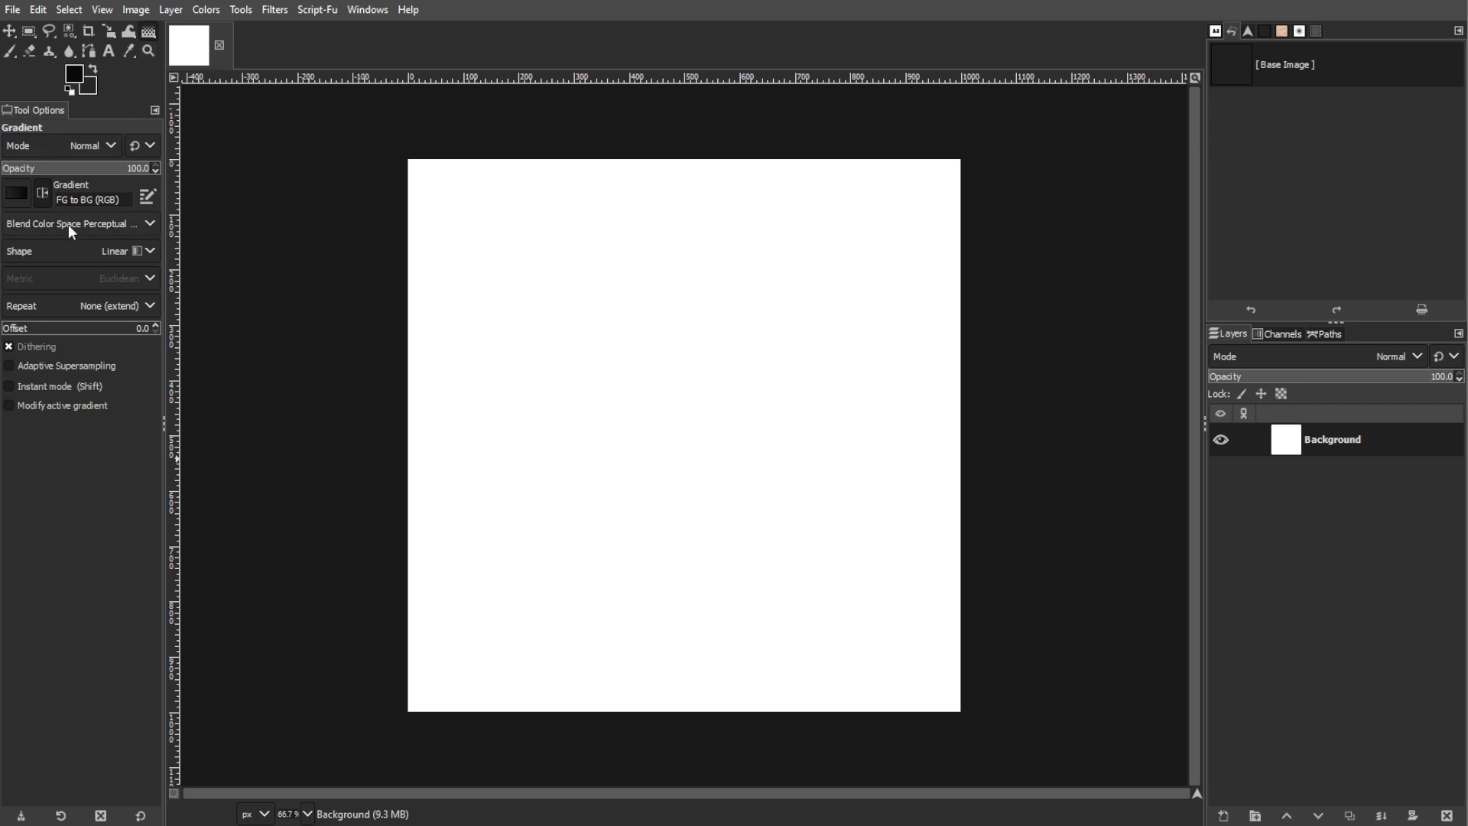
pyautogui.click(73, 251)
pyautogui.click(58, 310)
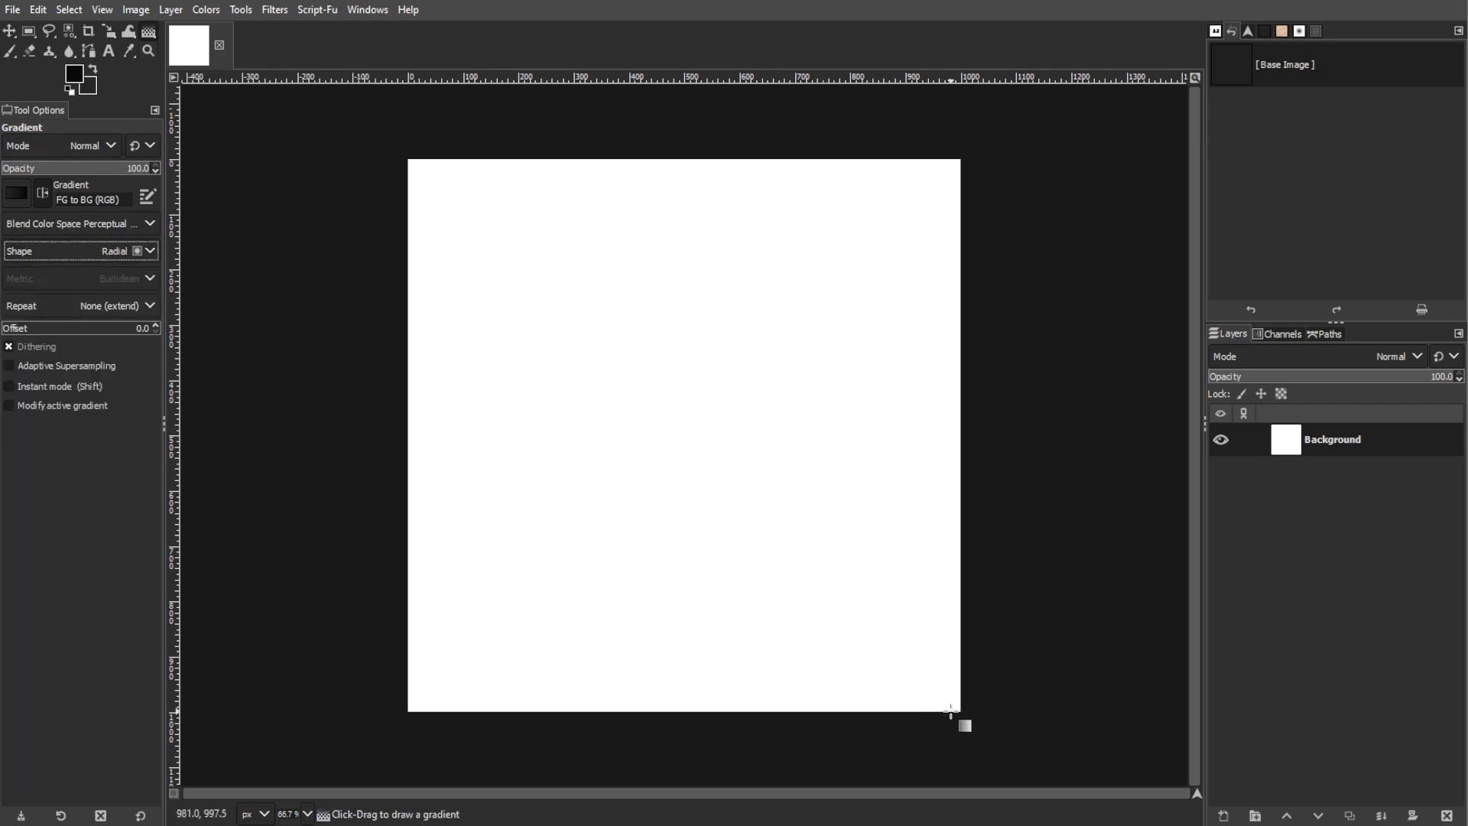
pyautogui.moveTo(687, 439); pyautogui.dragTo(962, 716)
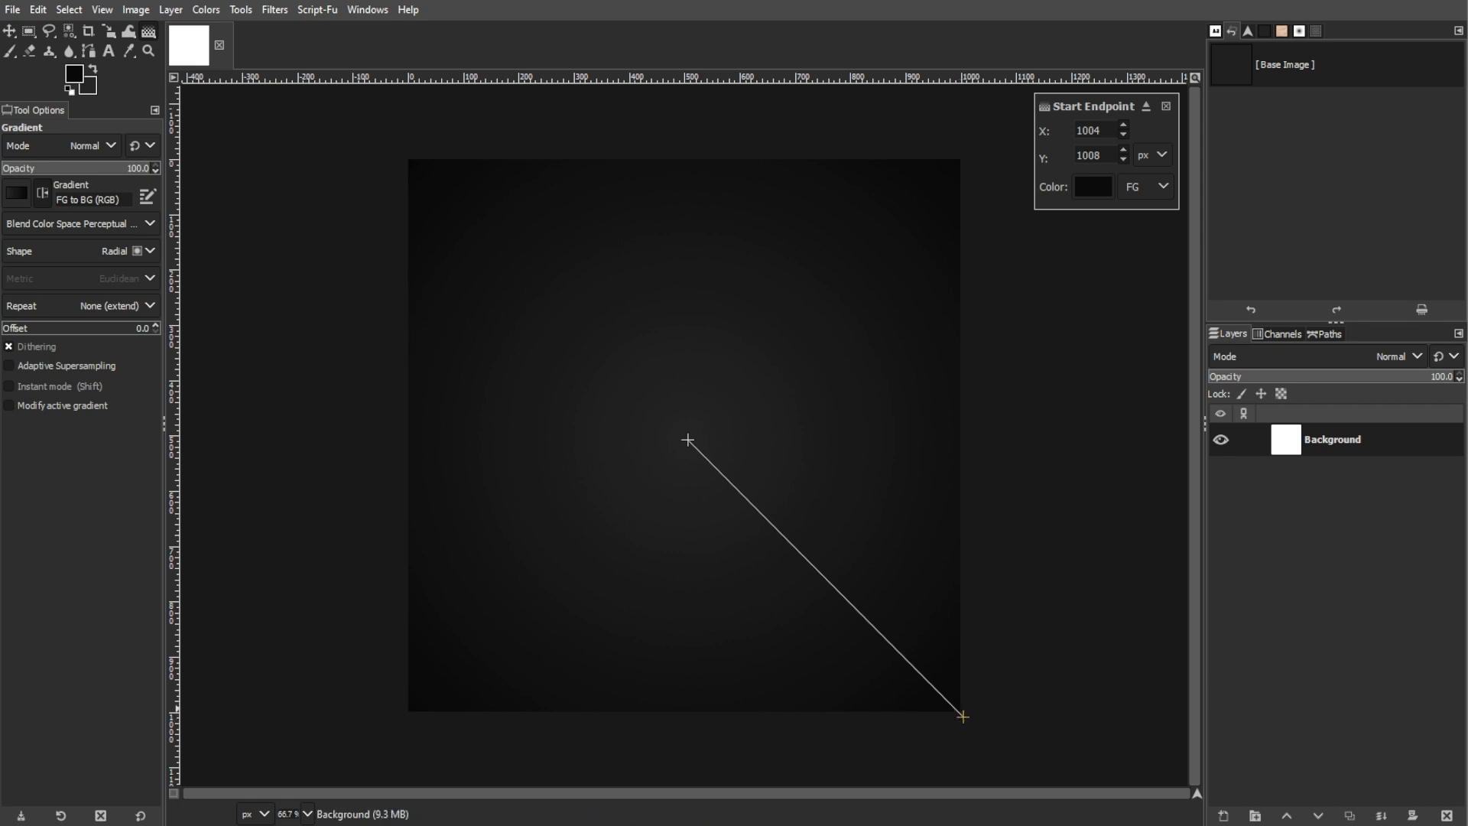
pyautogui.click(1166, 106)
# Bring in the colourful feather photo as a new layer and scale that layer down using a value of 1080
pyautogui.click(13, 10)
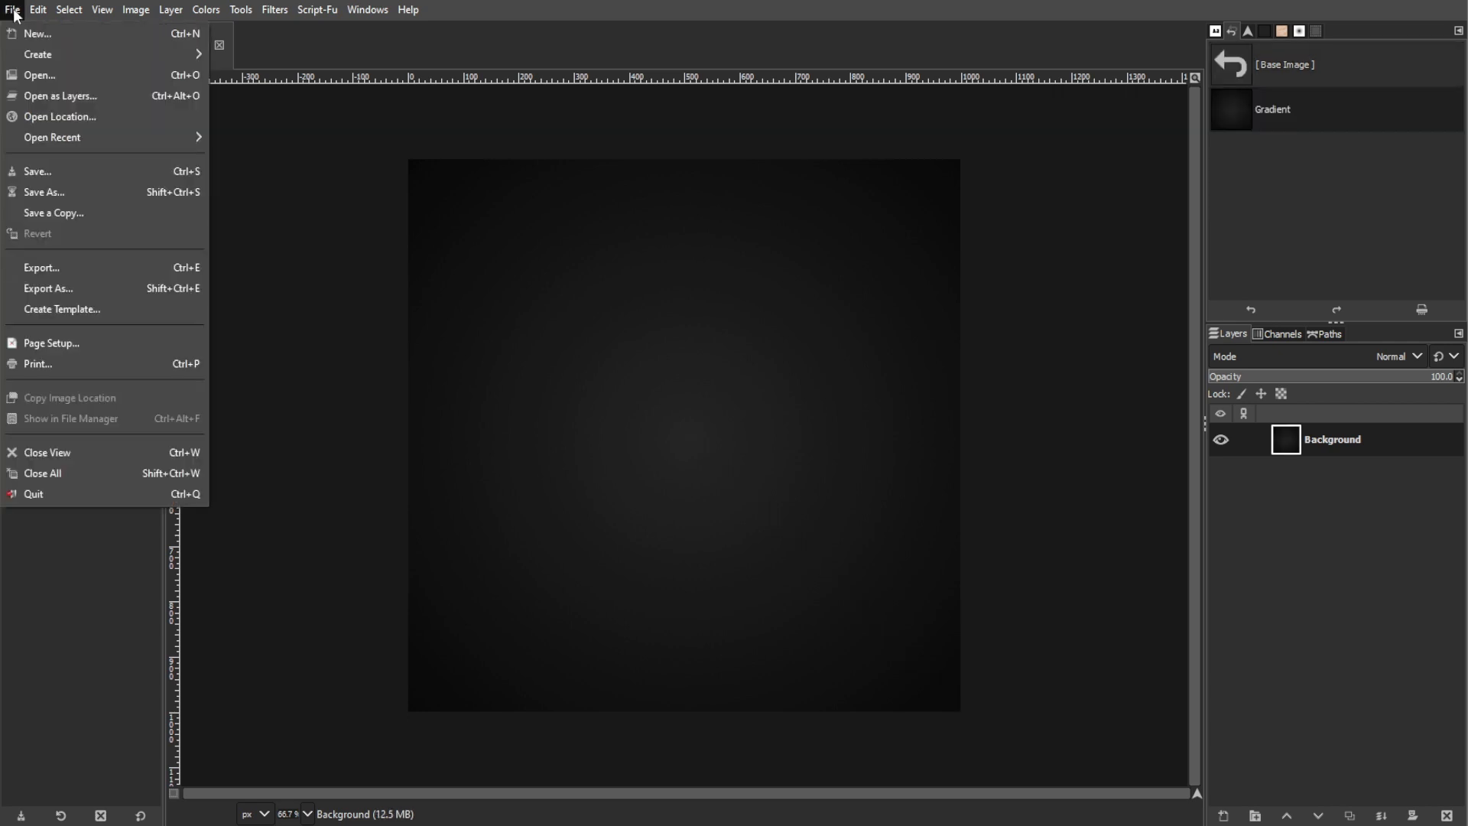
pyautogui.click(39, 96)
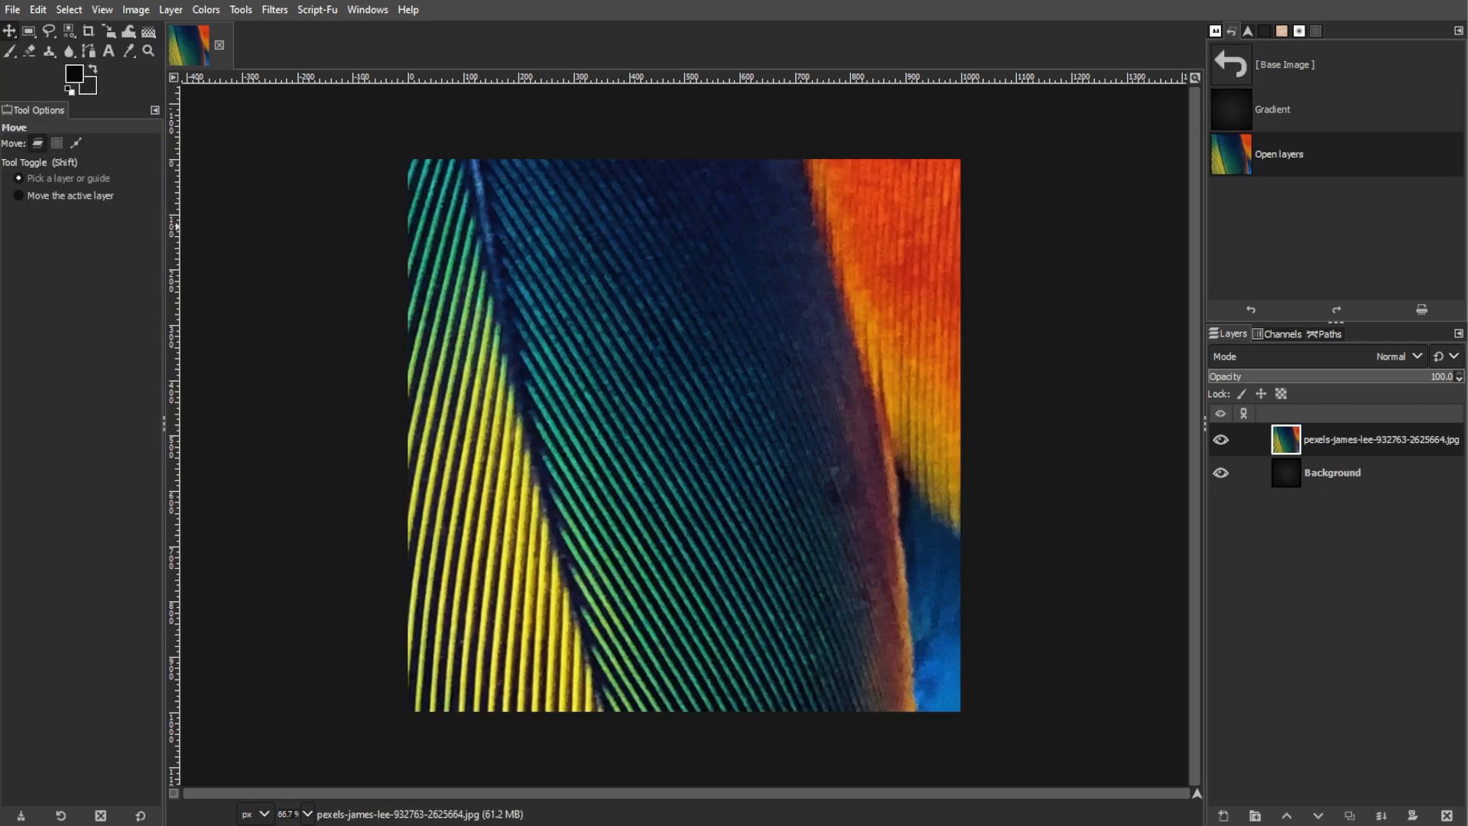
pyautogui.rightClick(570, 300)
pyautogui.moveTo(652, 426)
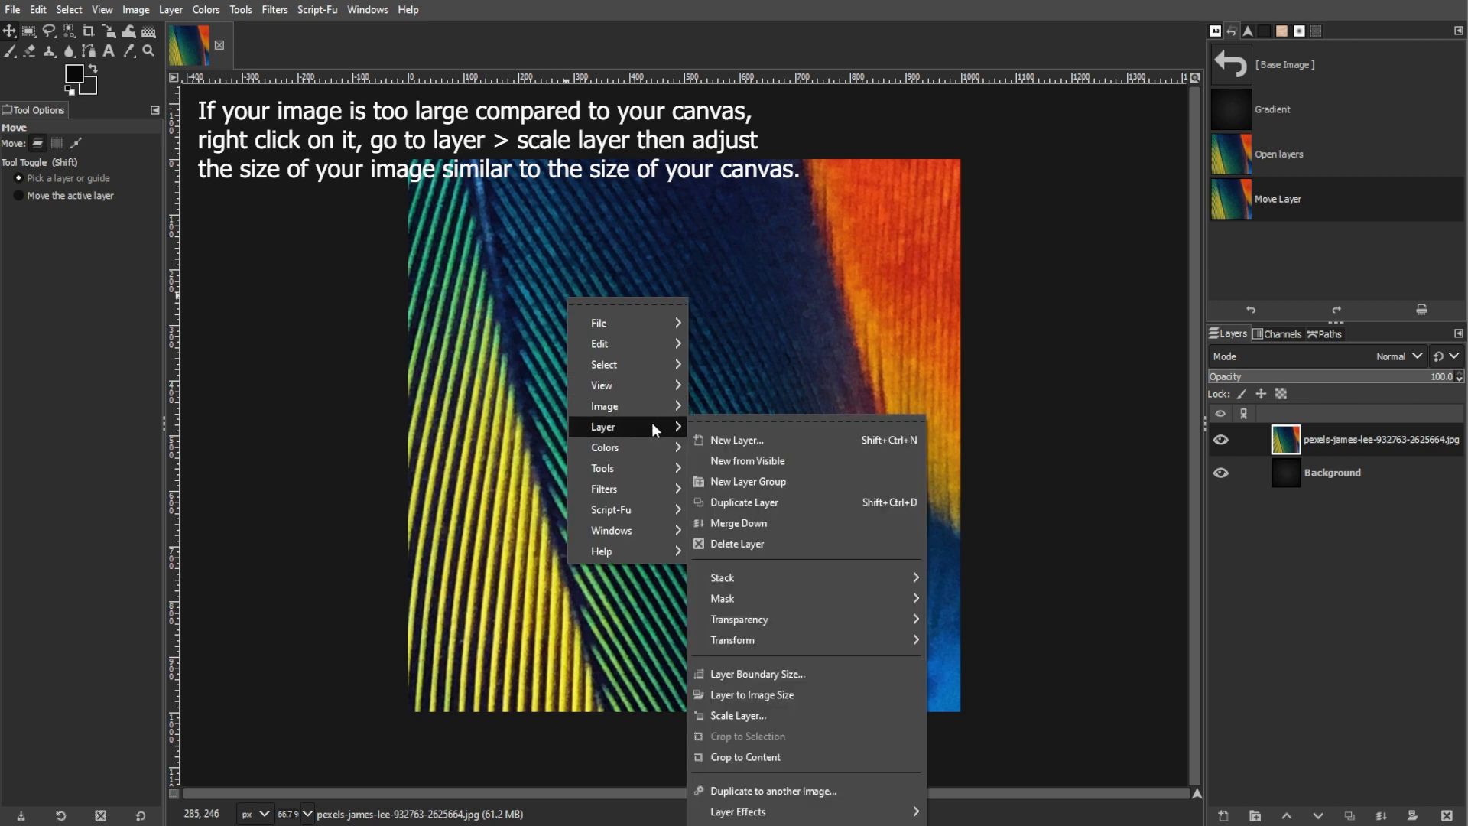
pyautogui.click(786, 717)
pyautogui.write('1080')
pyautogui.press('Tab')
pyautogui.click(826, 805)
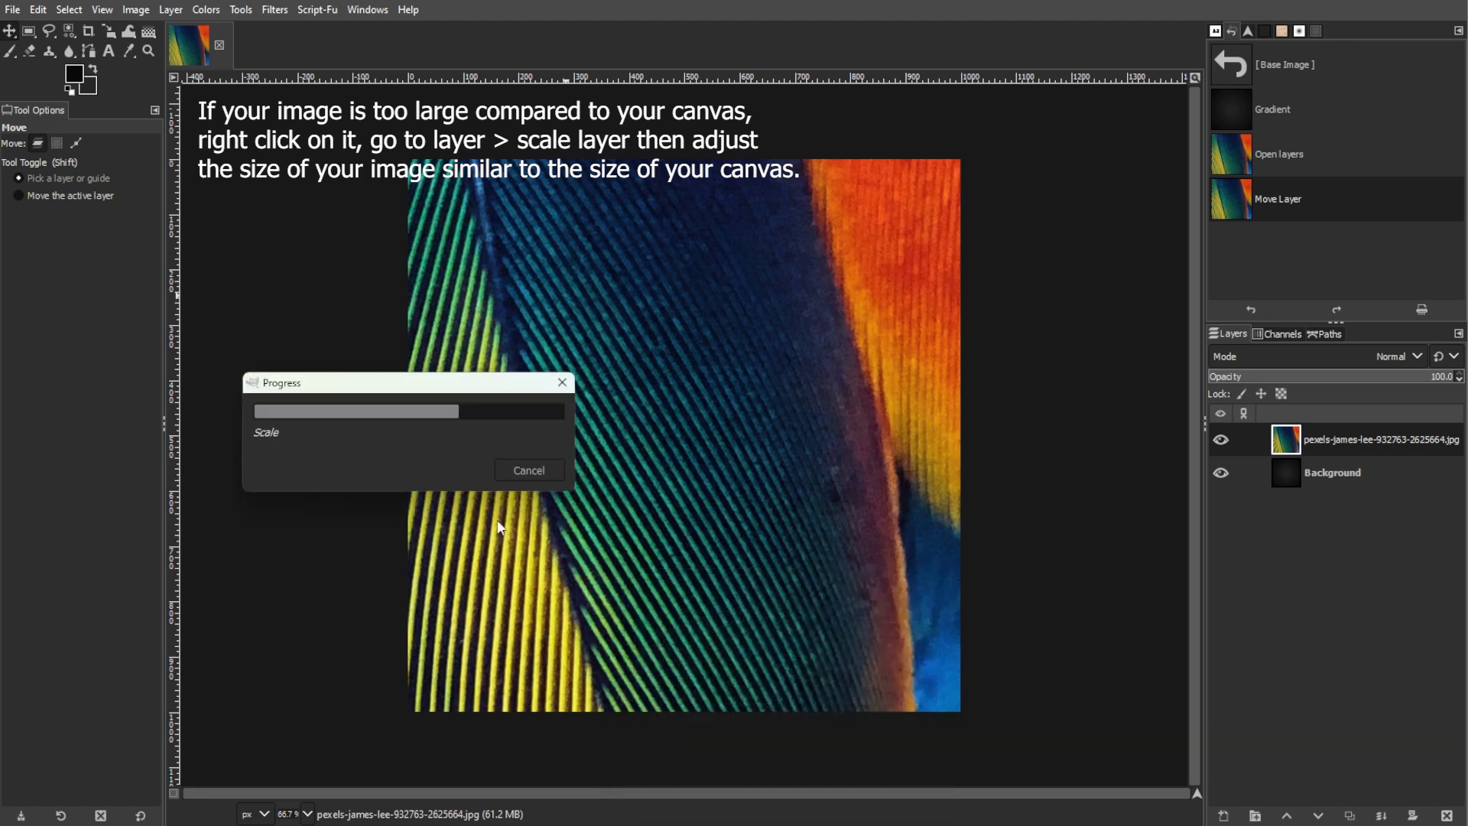
# Crop the feather layer to a rectangular selection around the whole canvas, about 1011 × 1009 px, and deselect
pyautogui.click(29, 32)
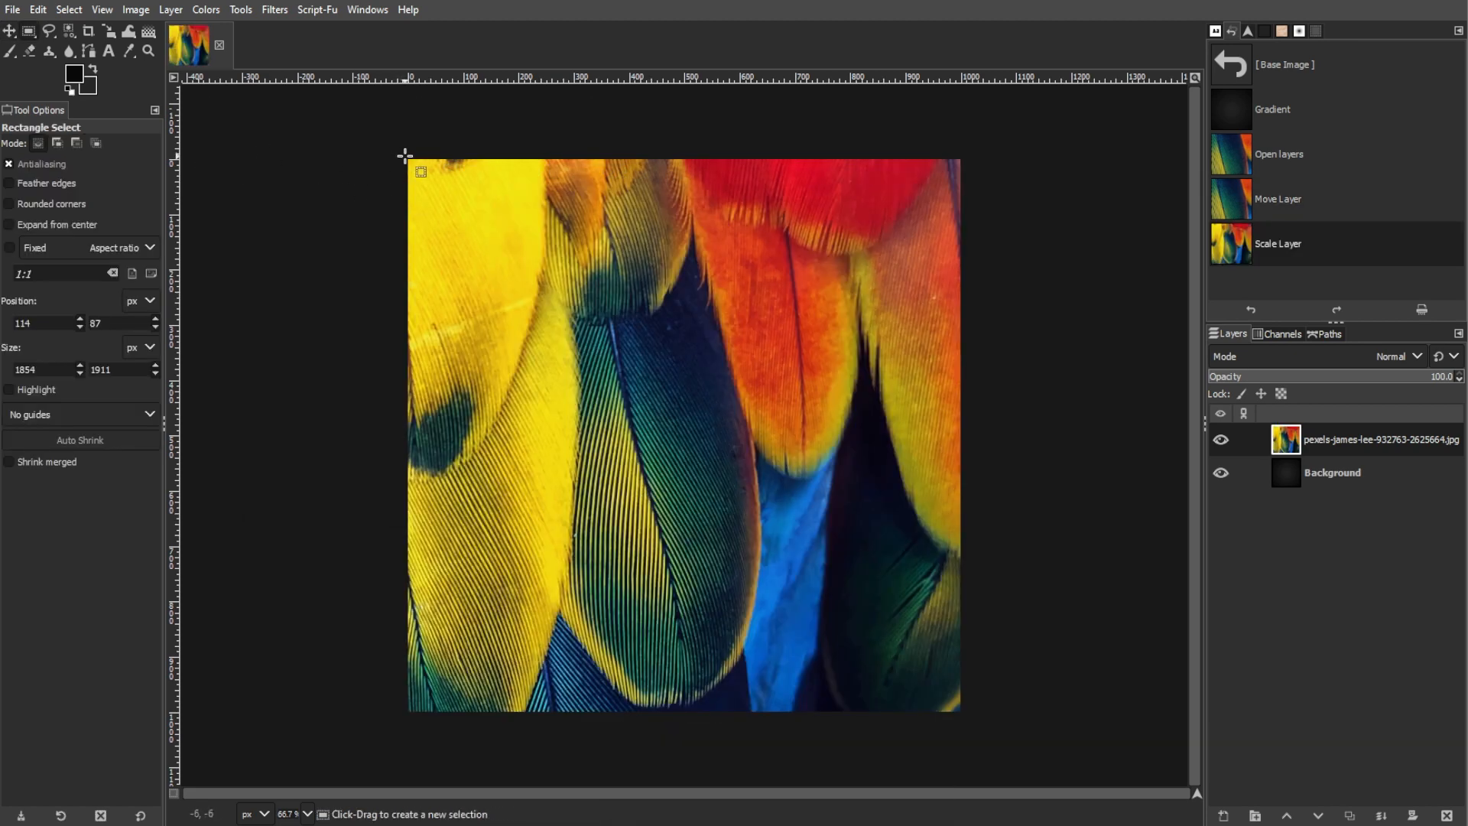
pyautogui.moveTo(405, 157); pyautogui.dragTo(965, 715)
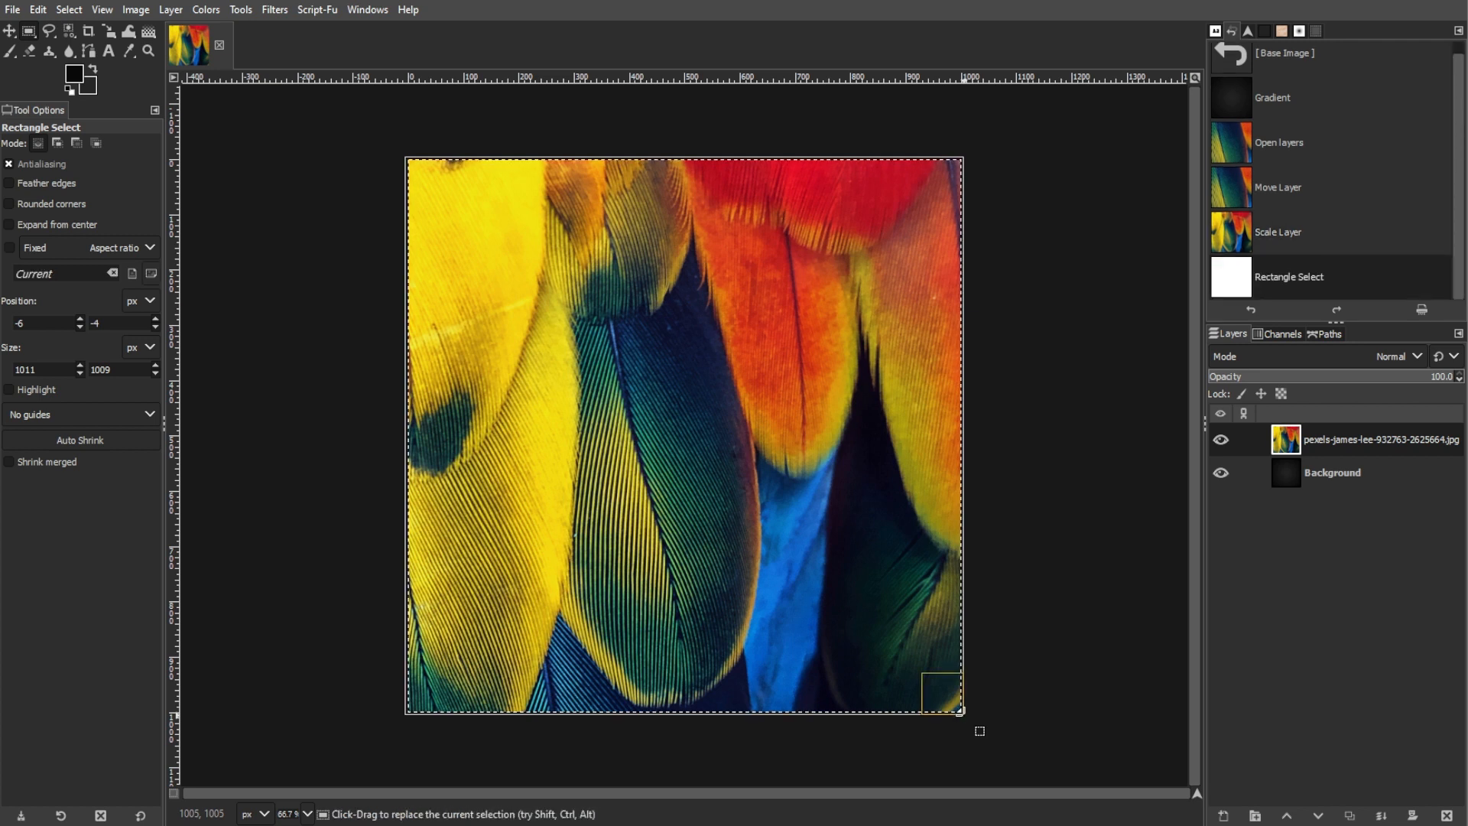
pyautogui.click(170, 10)
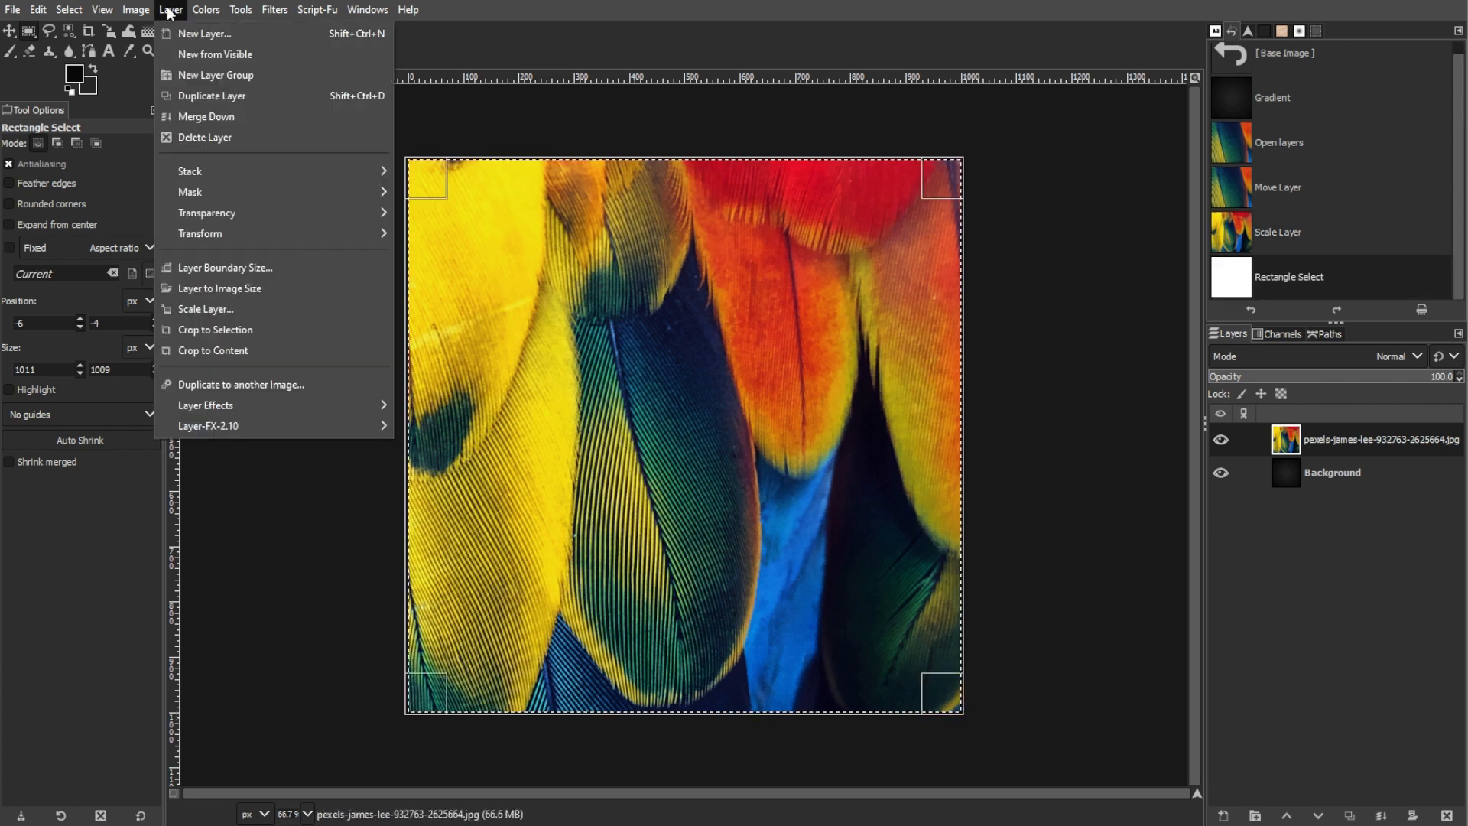
pyautogui.click(214, 330)
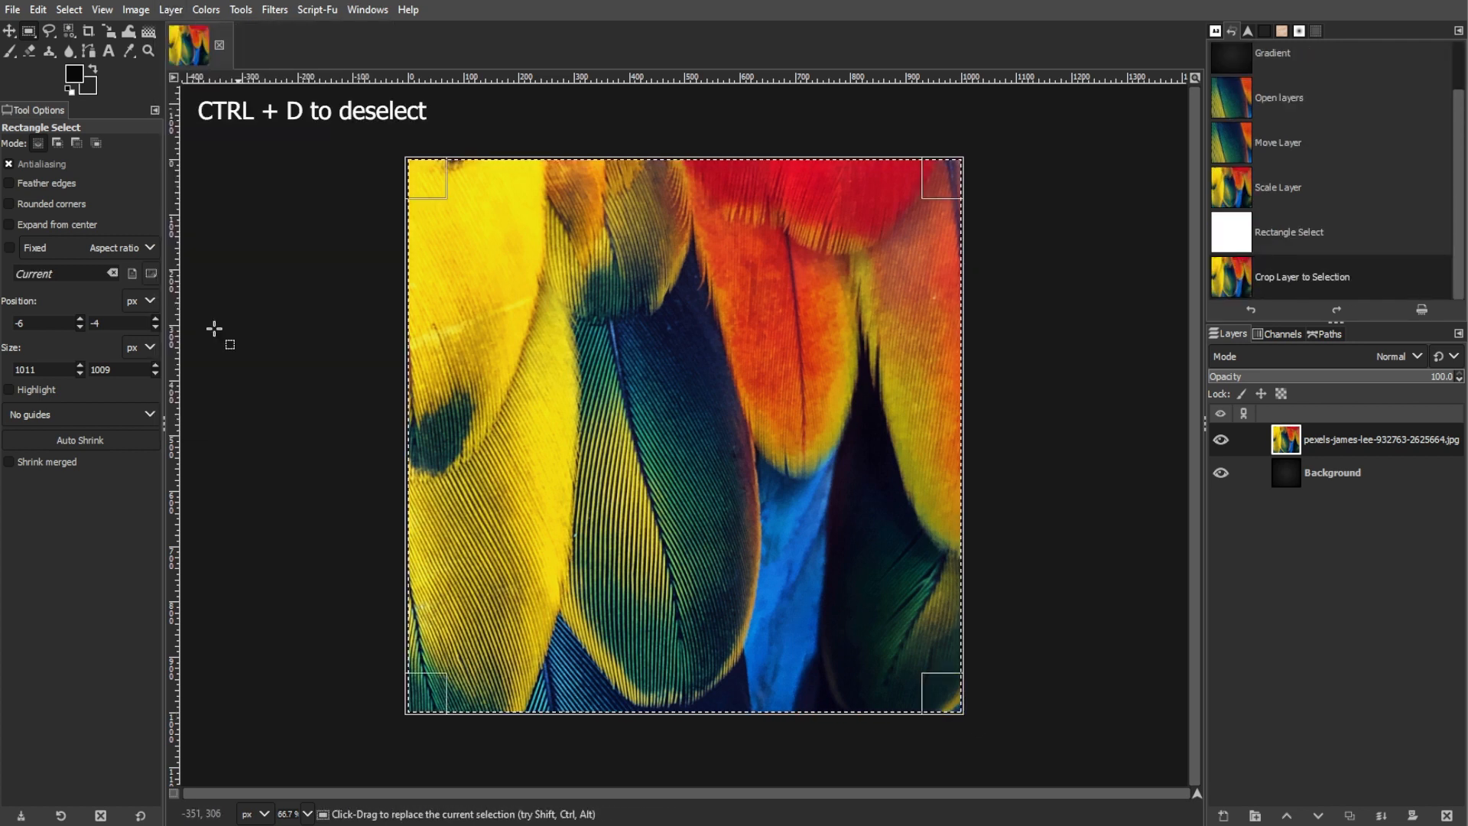
pyautogui.press('ctrl')
pyautogui.hotkey('ctrl', 'd')
# Stretch the feather layer vertically with the Scale tool to 1000 × 10000 px, with the aspect ratio unlinked
pyautogui.click(110, 31)
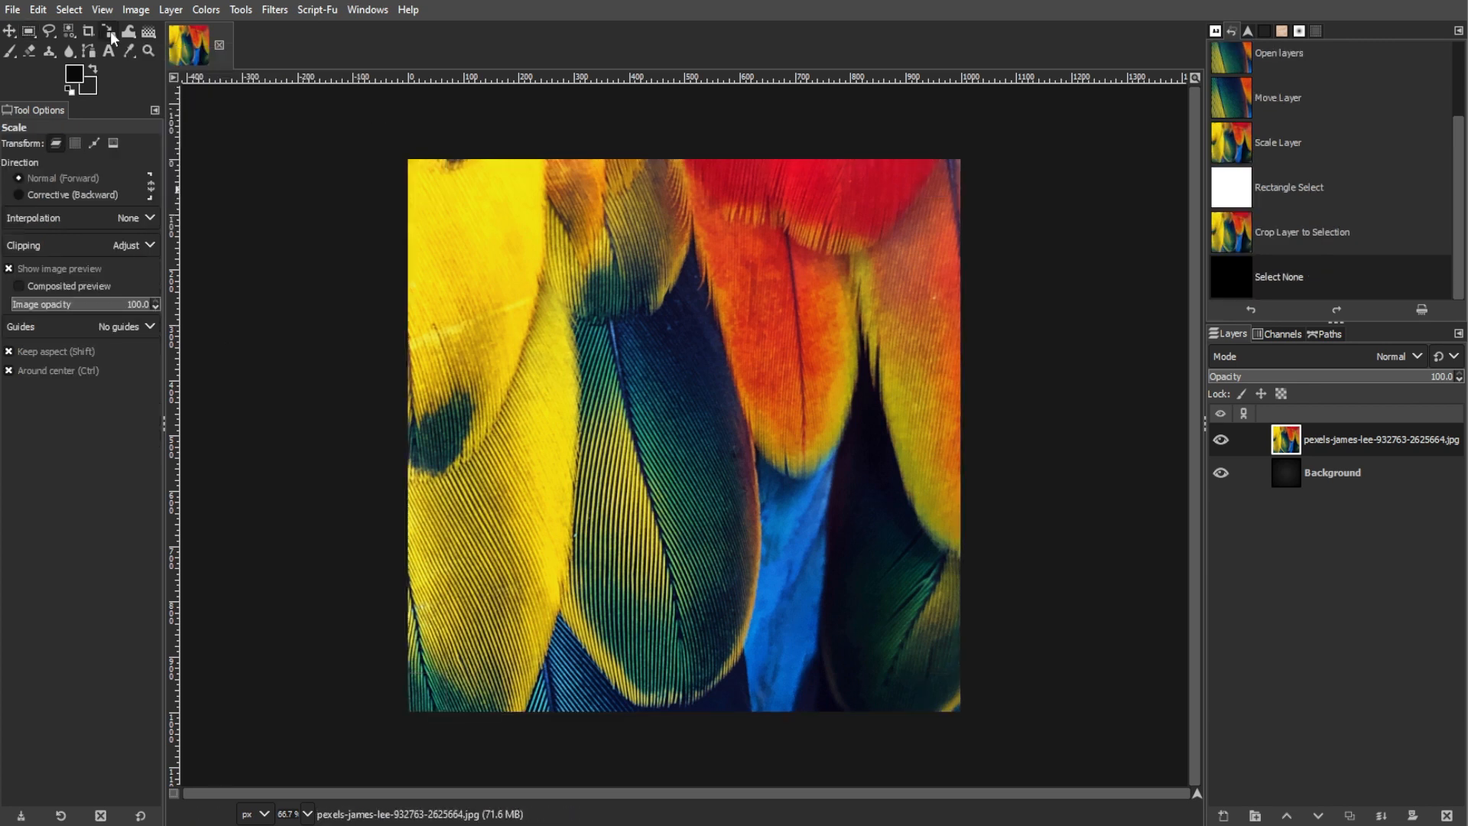
pyautogui.click(156, 73)
pyautogui.click(47, 225)
pyautogui.click(49, 242)
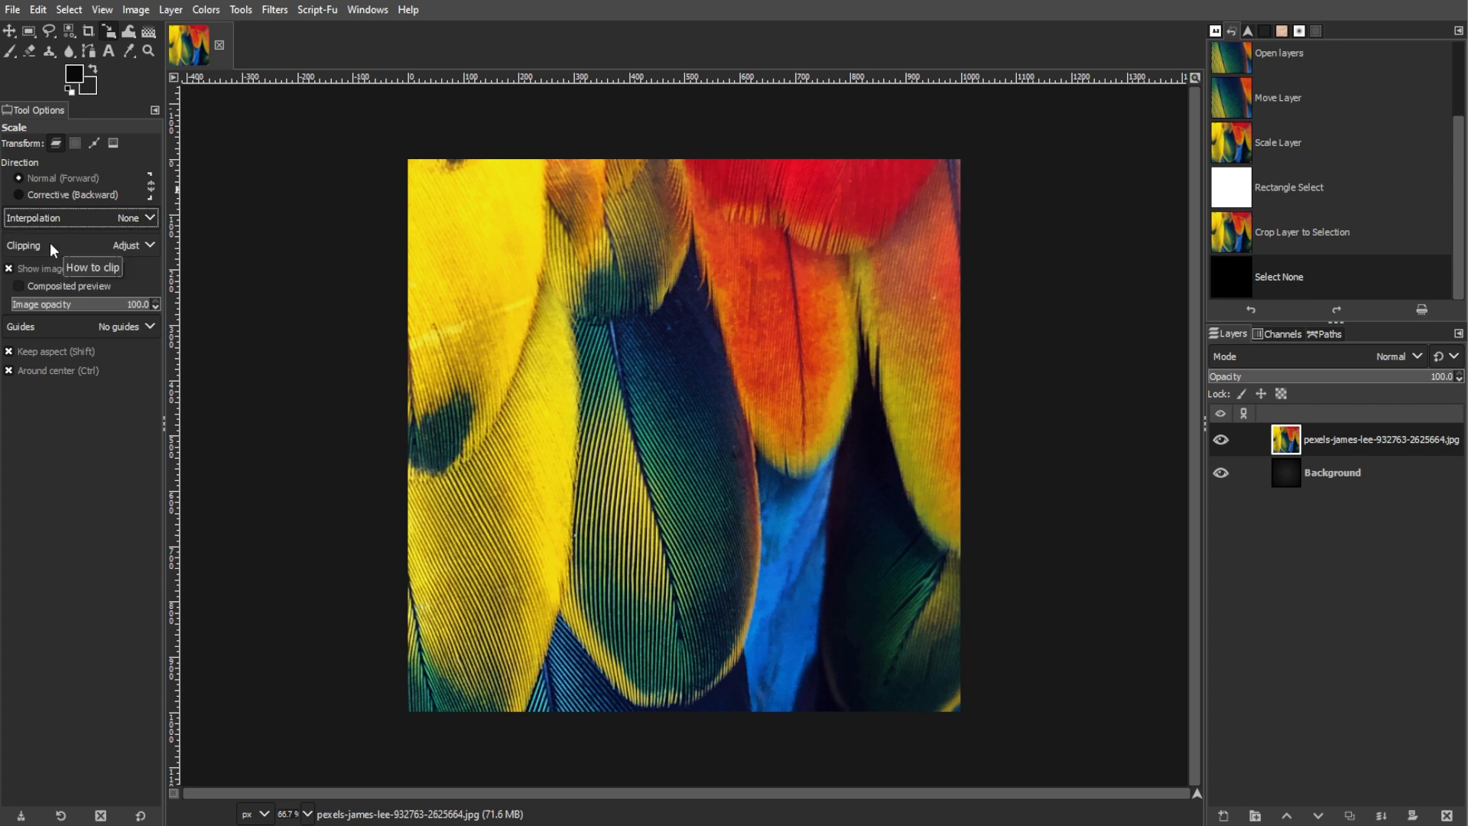
pyautogui.click(698, 460)
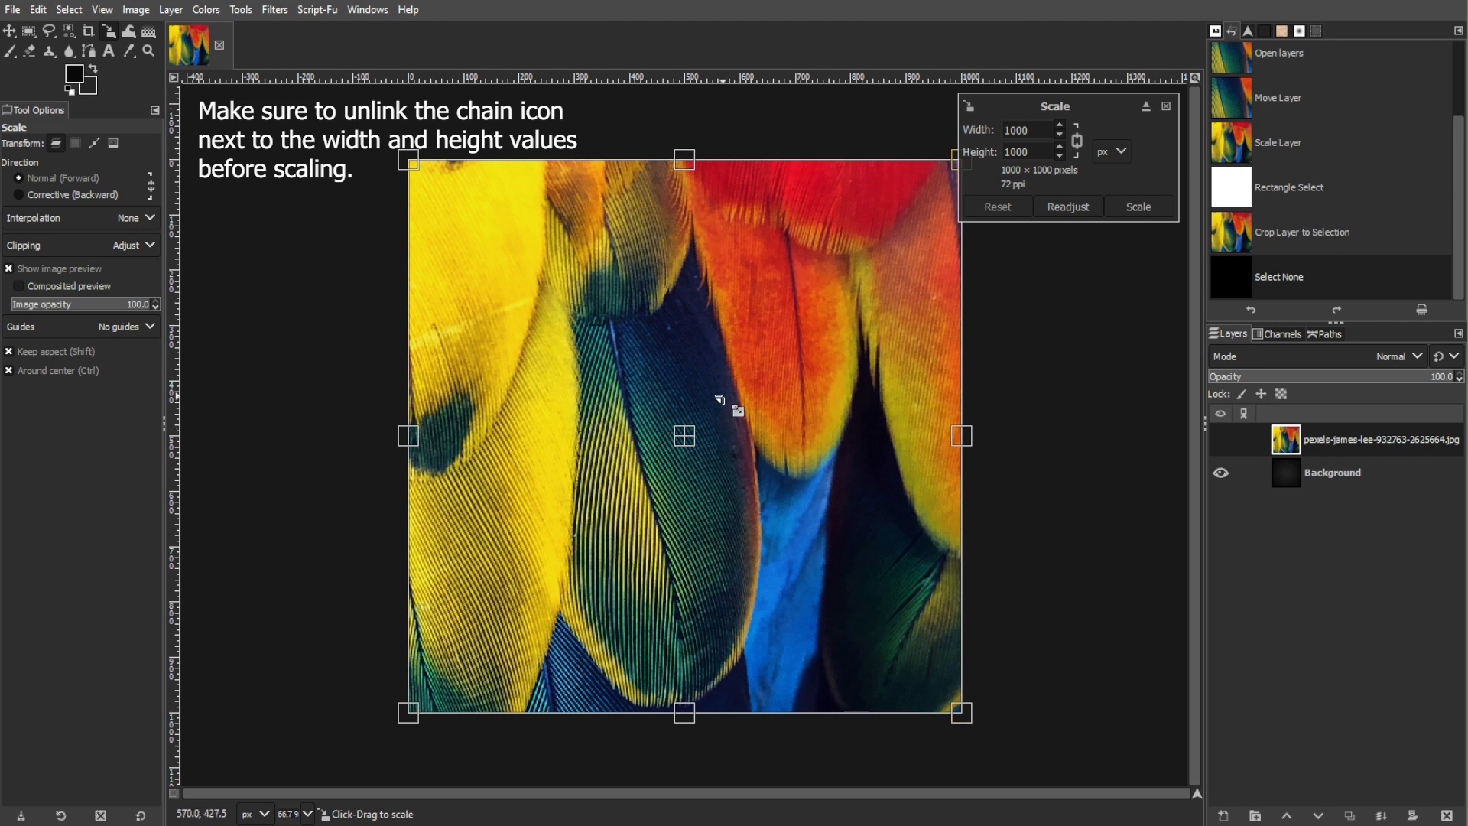
pyautogui.scroll(-5, 723, 412)
pyautogui.hotkey('ctrl', 'z')
pyautogui.moveTo(721, 356); pyautogui.dragTo(721, 126)
pyautogui.click(1077, 142)
pyautogui.write('10000')
pyautogui.press('Return')
pyautogui.moveTo(1038, 153); pyautogui.dragTo(1013, 156)
pyautogui.press('Return')
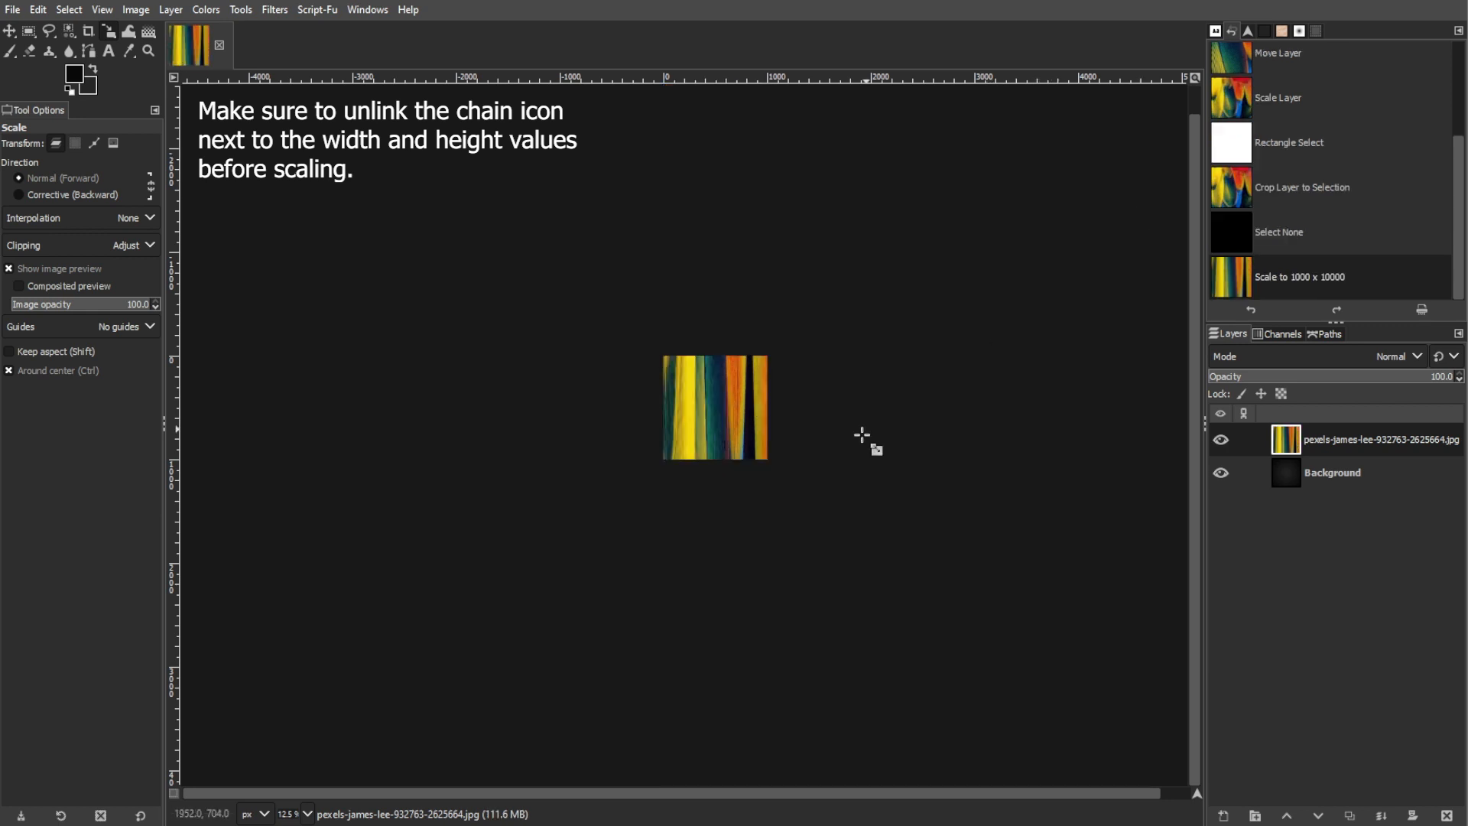
# Draw a rectangular selection around the canvas, about 1013 × 1014 px, crop the image to it and deselect
pyautogui.scroll(5, 869, 436)
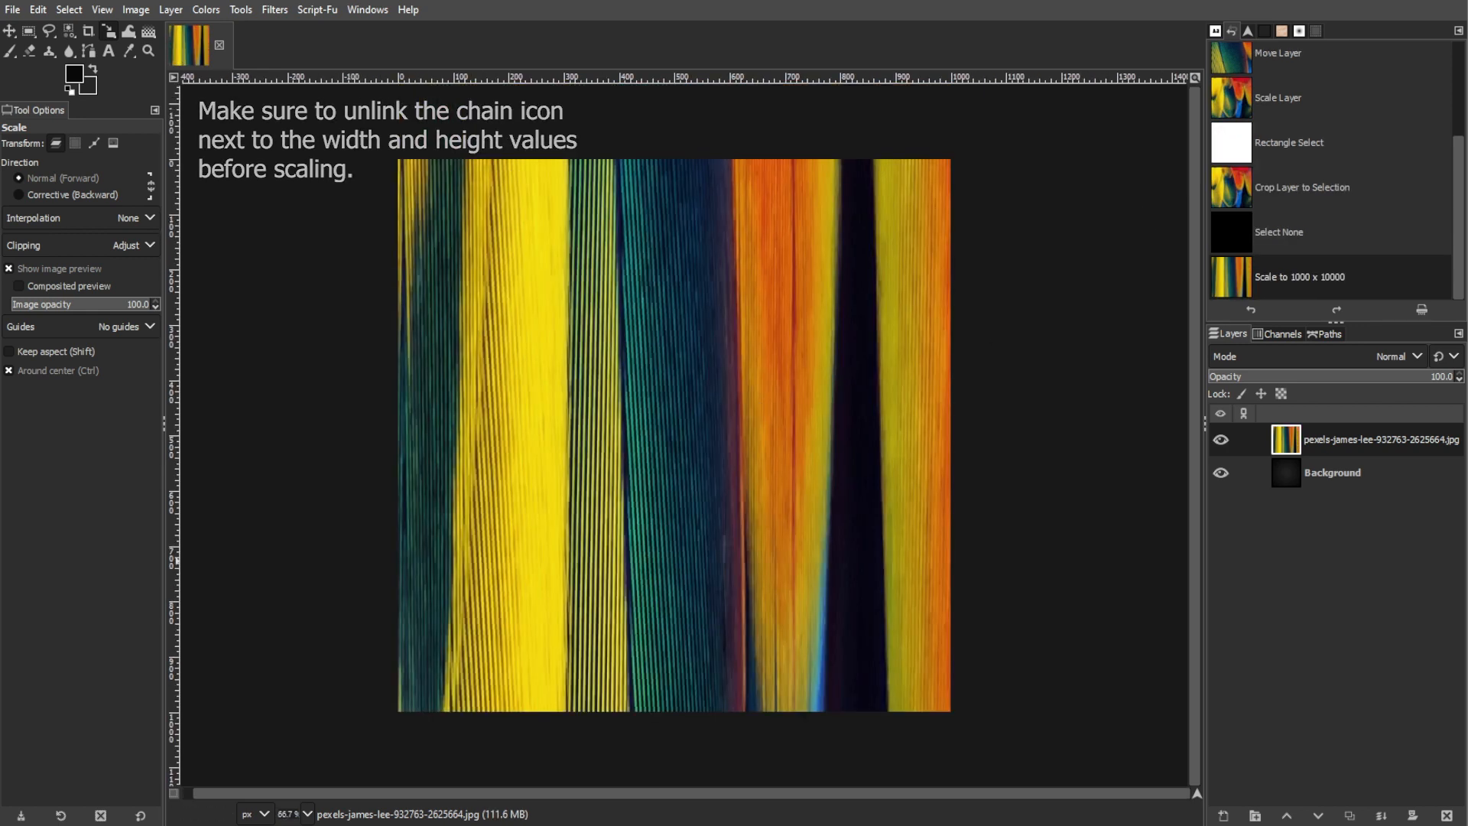
pyautogui.press('r')
pyautogui.moveTo(395, 156); pyautogui.dragTo(953, 714)
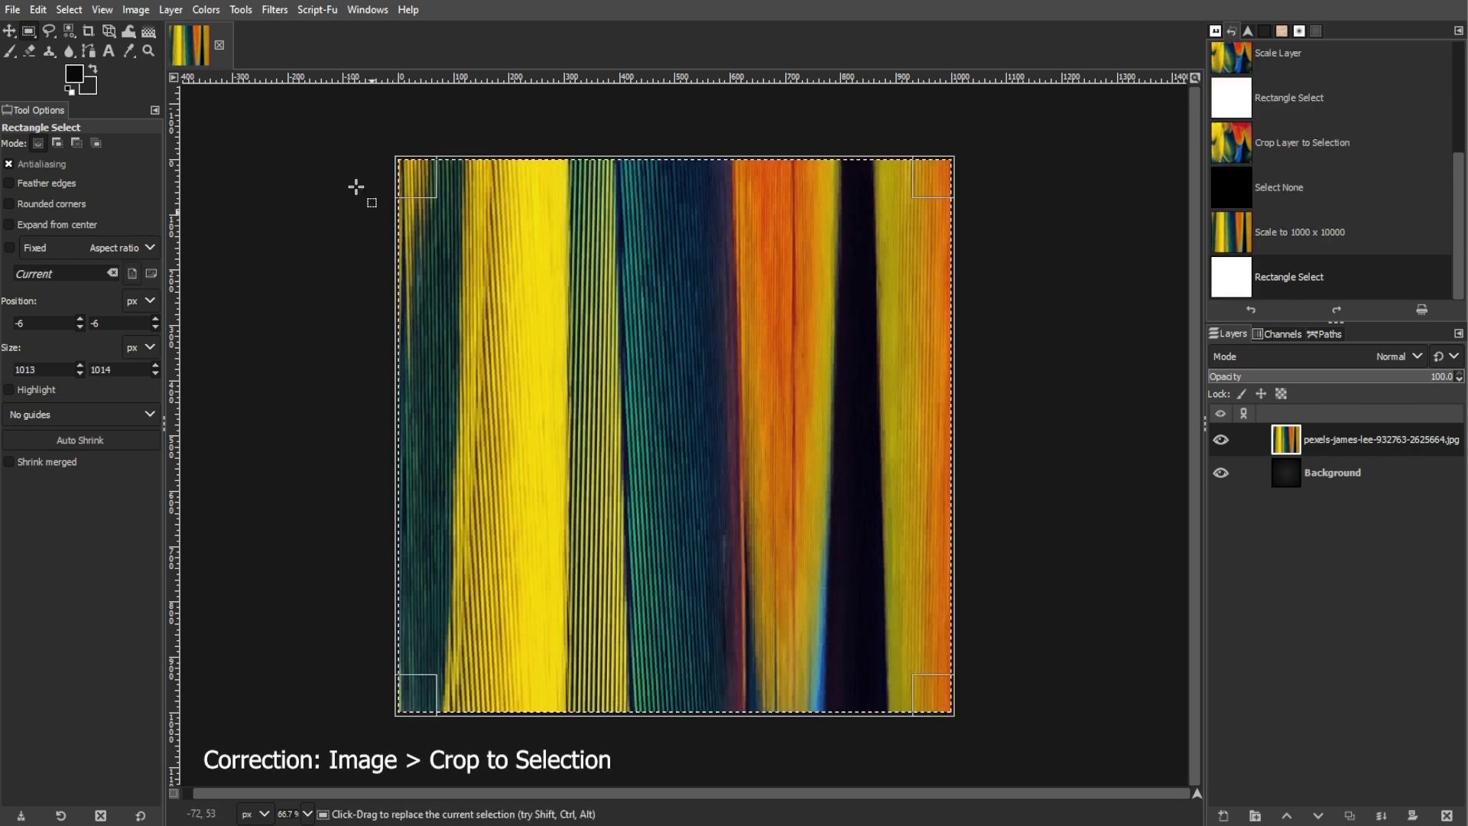
pyautogui.click(136, 10)
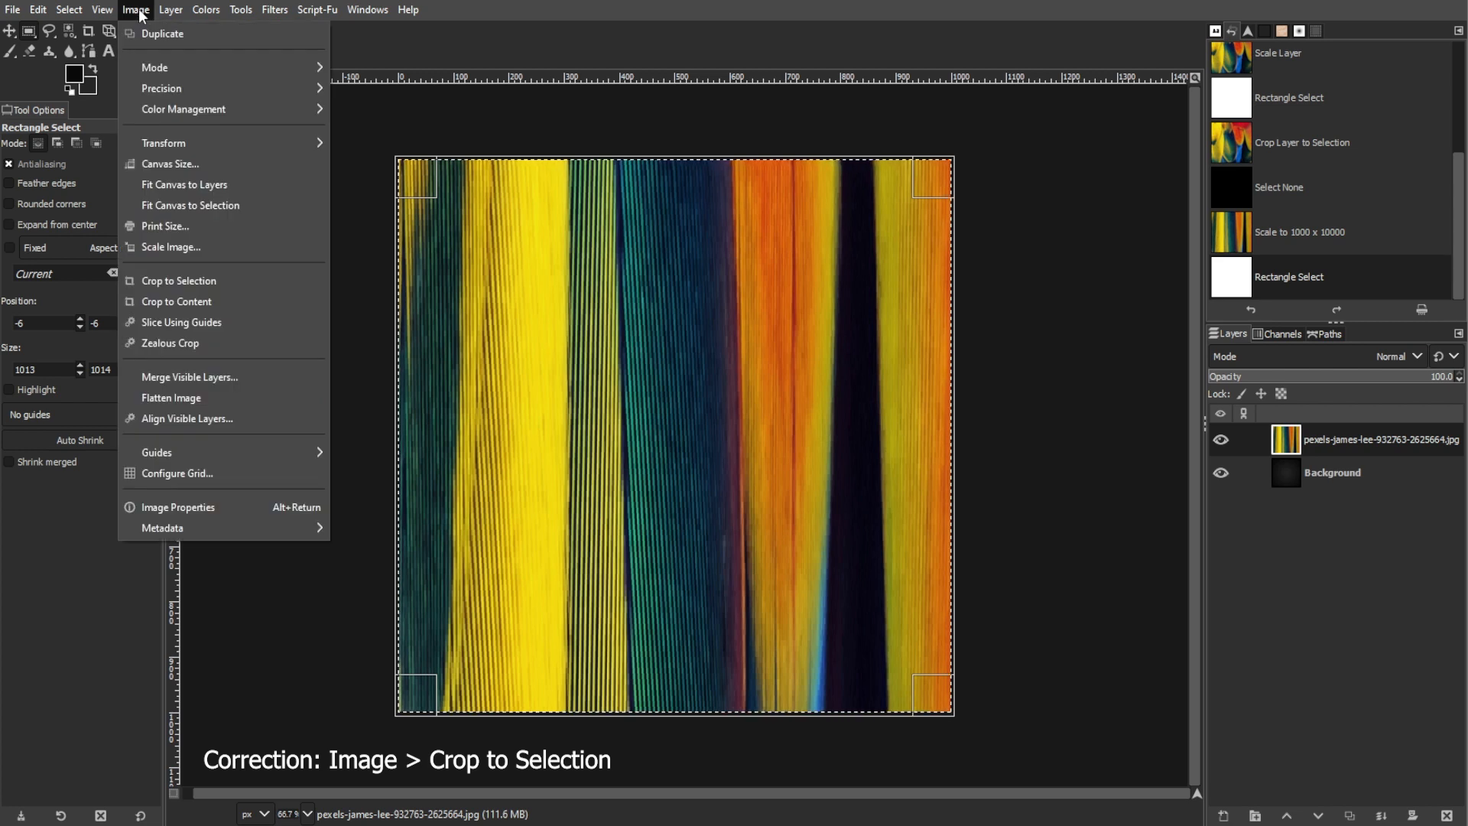
pyautogui.click(162, 281)
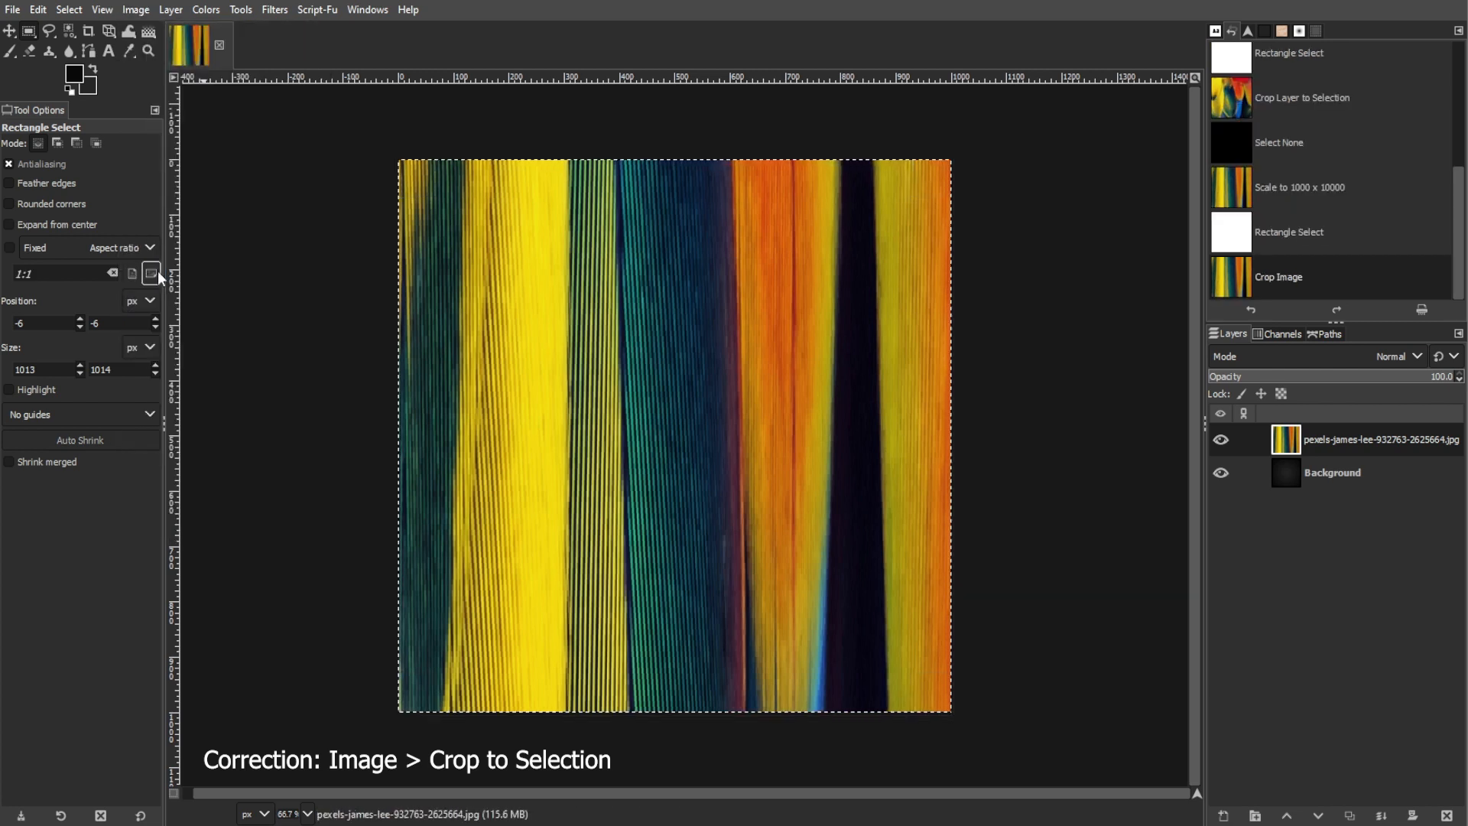
# Start a Perspective transform on the stretched feather layer and pull its two upper corners inward so the stripes taper upward
pyautogui.click(112, 30)
pyautogui.click(738, 377)
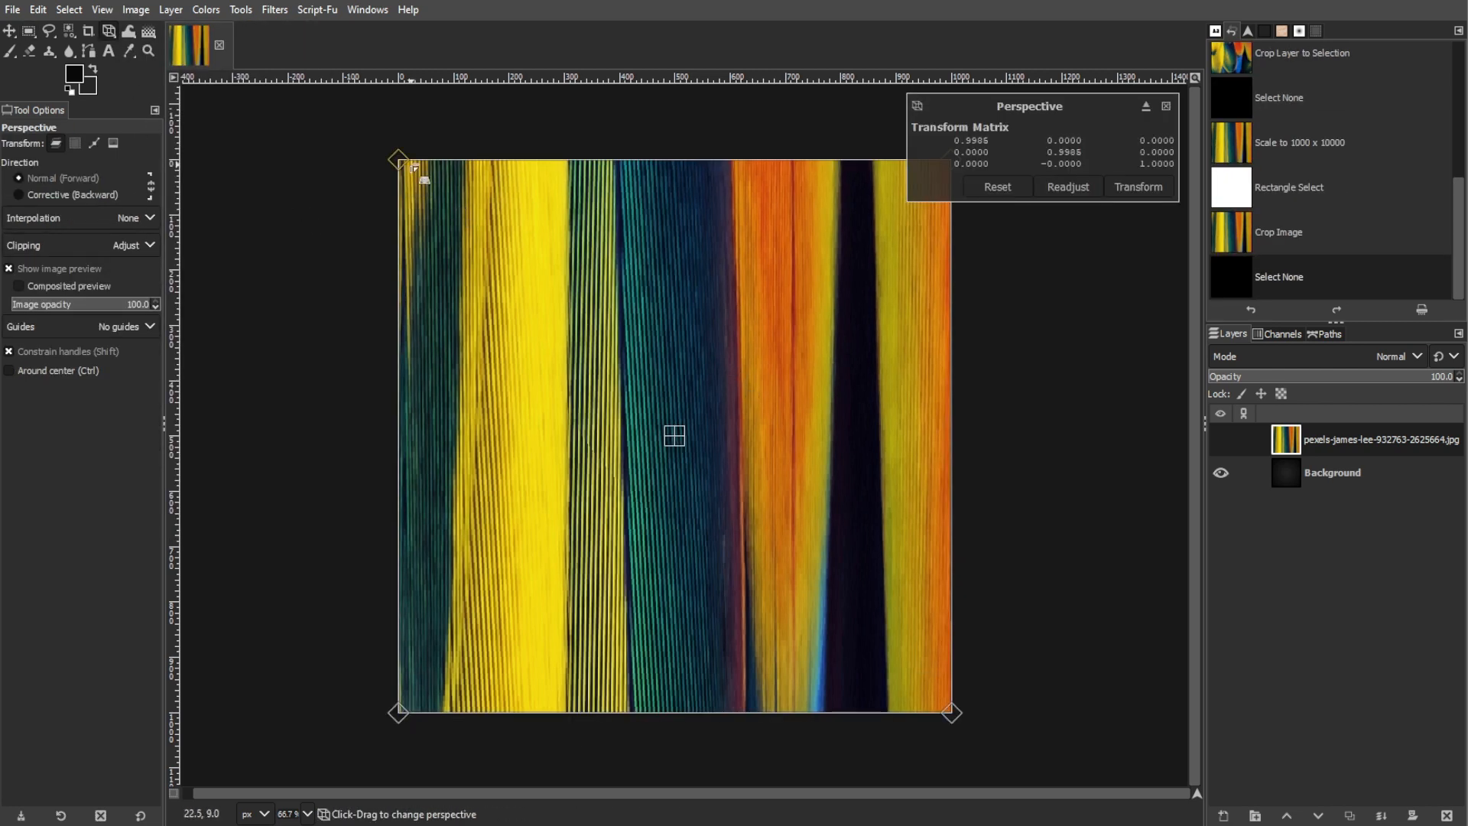
pyautogui.moveTo(400, 160); pyautogui.dragTo(806, 278)
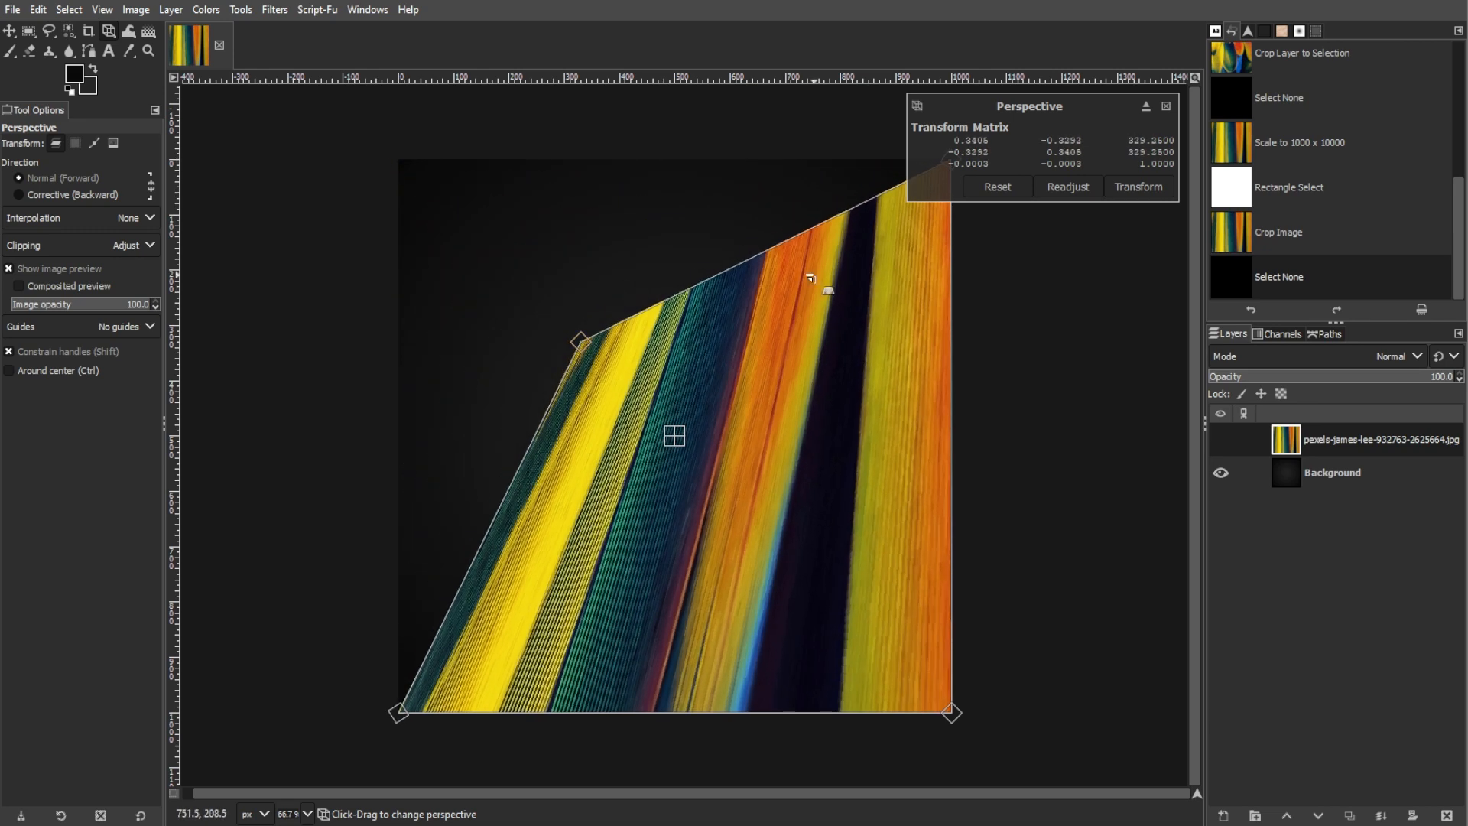
pyautogui.scroll(-2, 935, 354)
pyautogui.moveTo(945, 265); pyautogui.dragTo(827, 346)
pyautogui.scroll(2, 871, 355)
pyautogui.moveTo(631, 340); pyautogui.dragTo(638, 345)
pyautogui.scroll(4, 642, 345)
pyautogui.moveTo(528, 343); pyautogui.dragTo(706, 369)
# Reposition the tapered stripes, pull the lower corners inward, narrow the top to a near point and apply the perspective
pyautogui.scroll(-5, 601, 370)
pyautogui.moveTo(681, 399); pyautogui.dragTo(679, 337)
pyautogui.moveTo(870, 589); pyautogui.dragTo(848, 589)
pyautogui.moveTo(457, 589); pyautogui.dragTo(495, 590)
pyautogui.scroll(1, 801, 553)
pyautogui.moveTo(606, 226); pyautogui.dragTo(655, 226)
pyautogui.click(1156, 189)
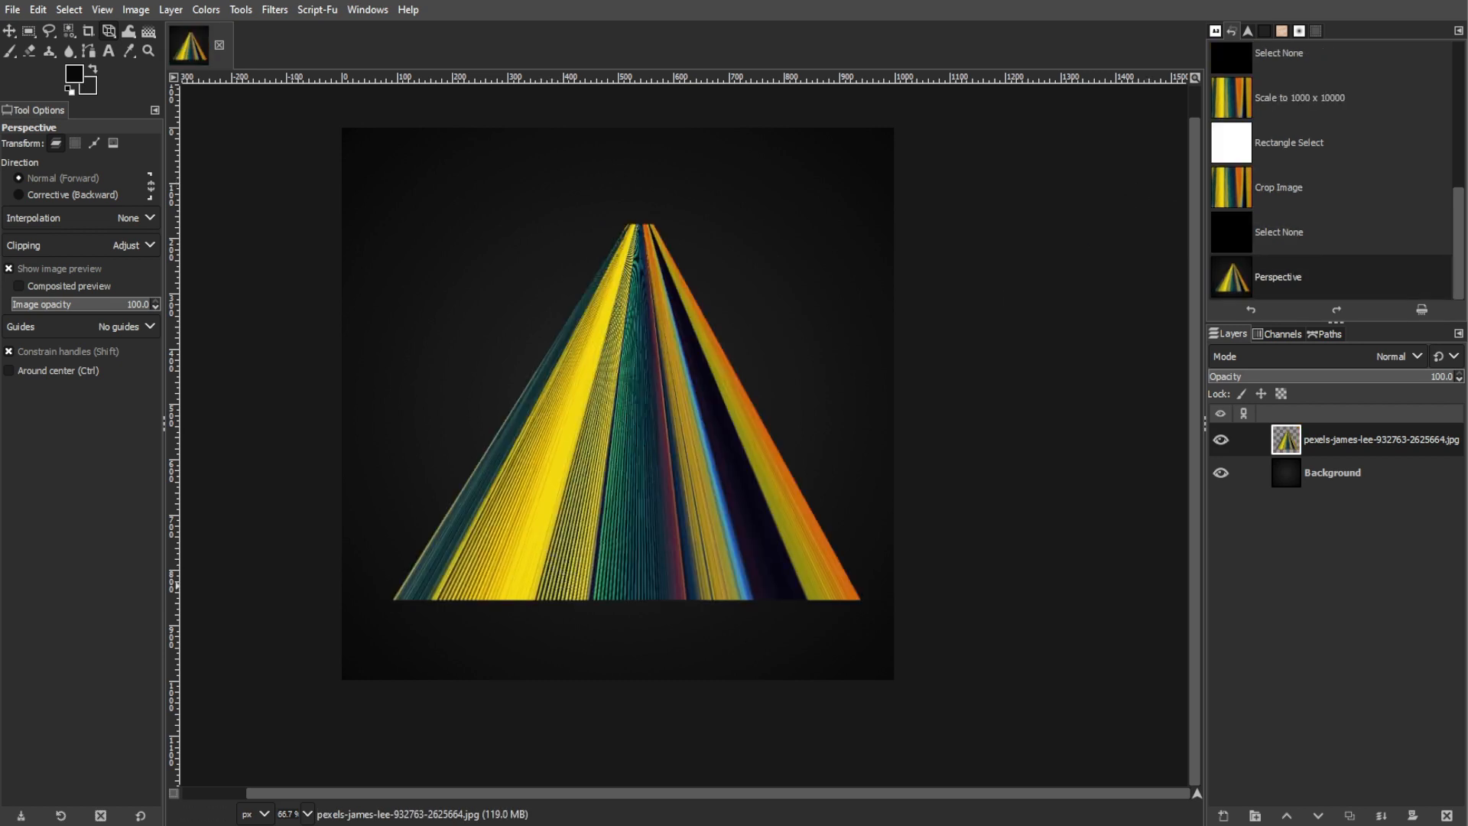
# Select a strip 845 px wide and 1 px tall along the bottom edge of the tapered stripes
pyautogui.press('r')
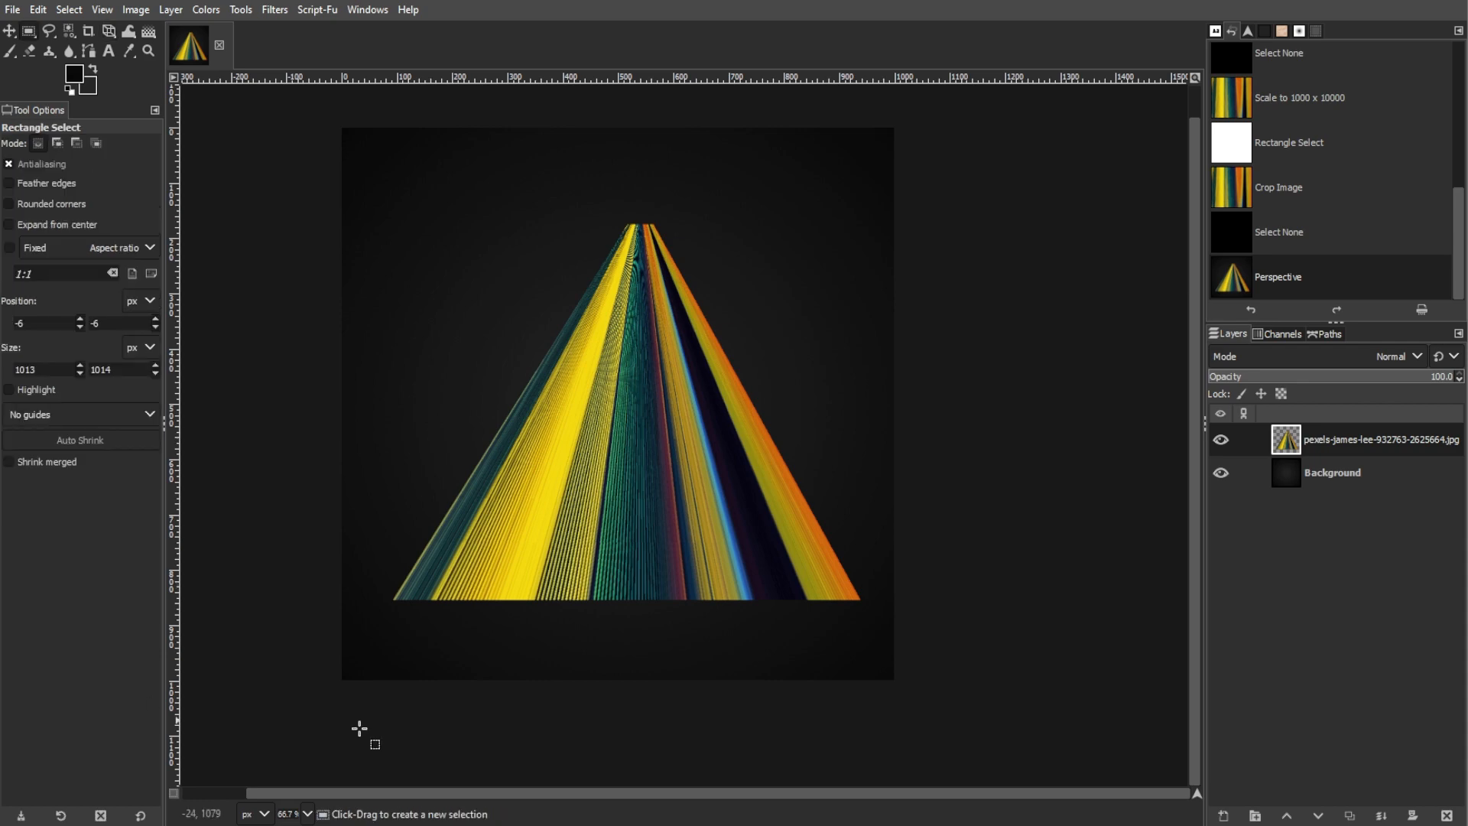
pyautogui.scroll(4, 470, 625)
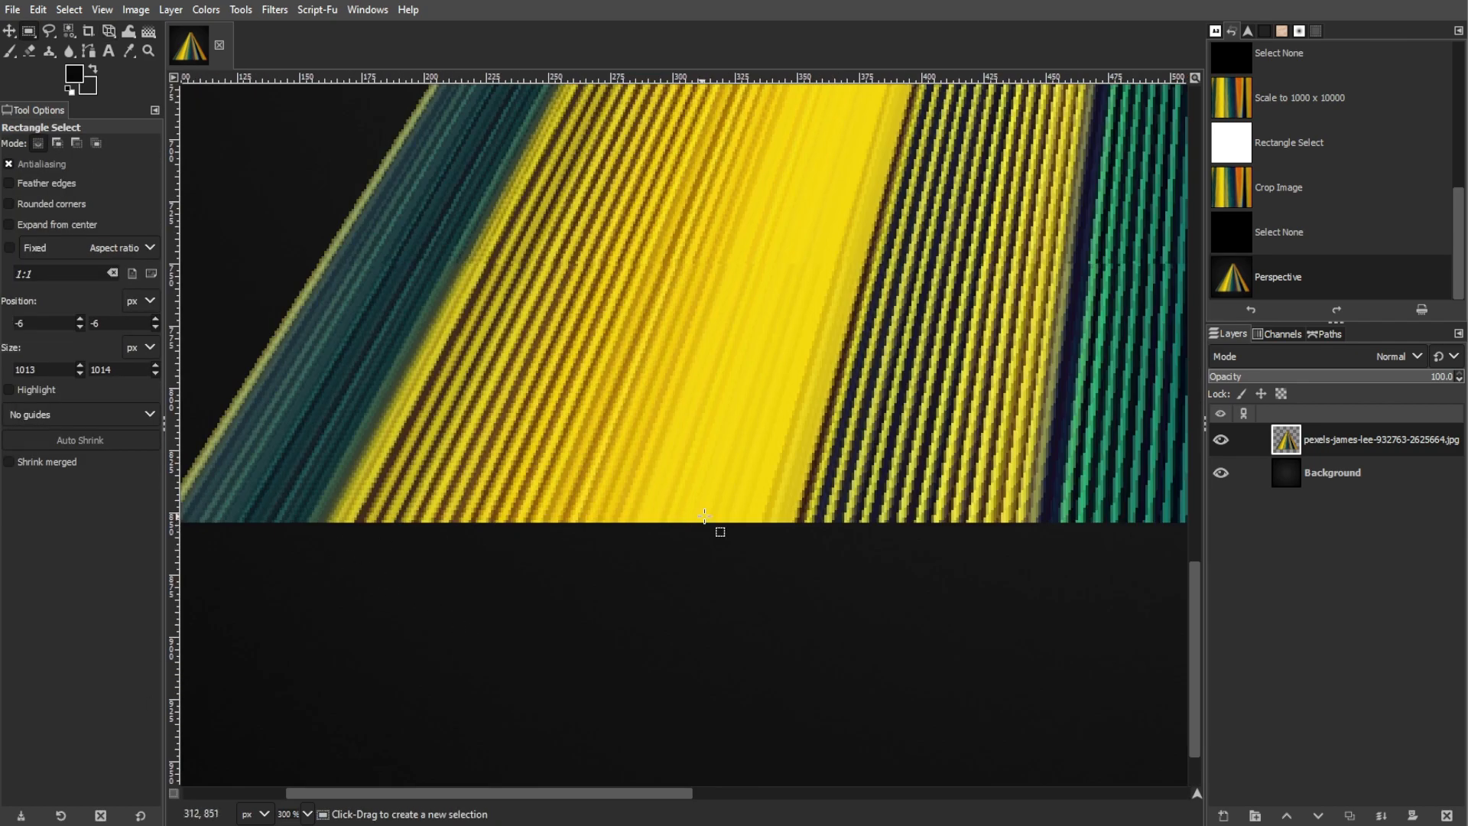
pyautogui.scroll(-3, 765, 517)
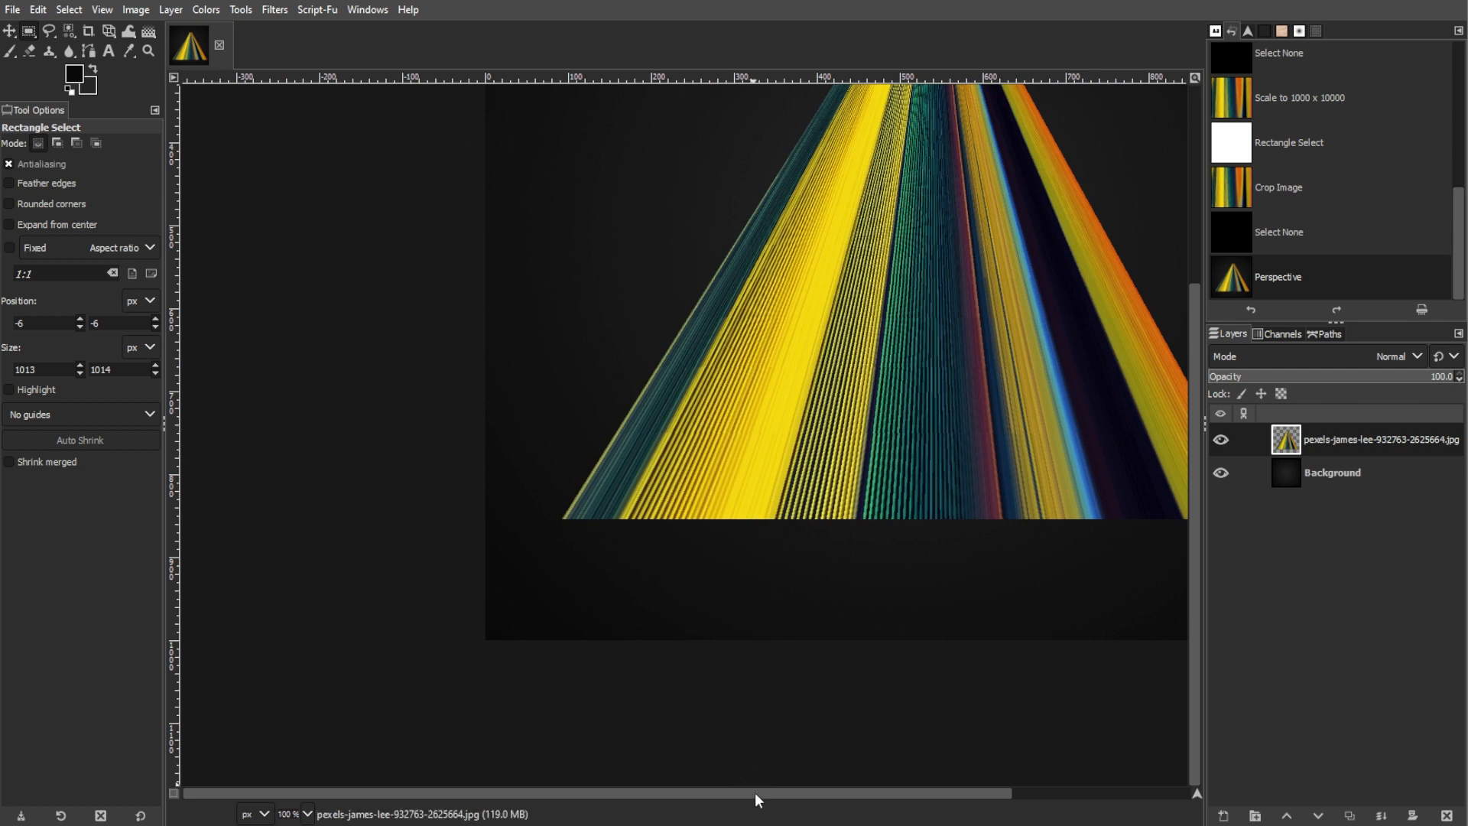
pyautogui.moveTo(763, 796); pyautogui.dragTo(801, 792)
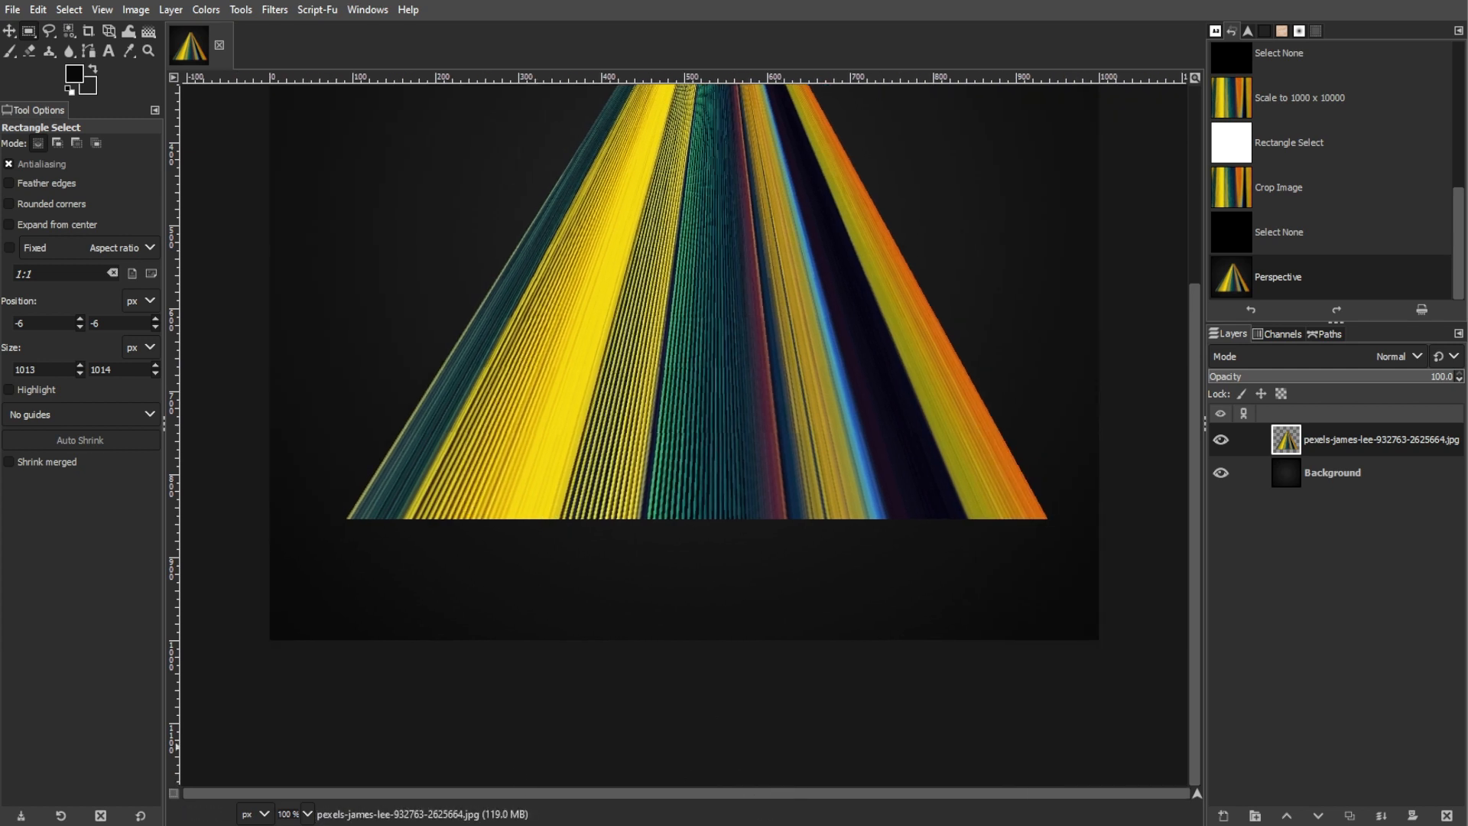
pyautogui.scroll(5, 321, 560)
pyautogui.scroll(6, 482, 291)
pyautogui.moveTo(401, 574); pyautogui.dragTo(892, 613)
pyautogui.scroll(-12, 891, 612)
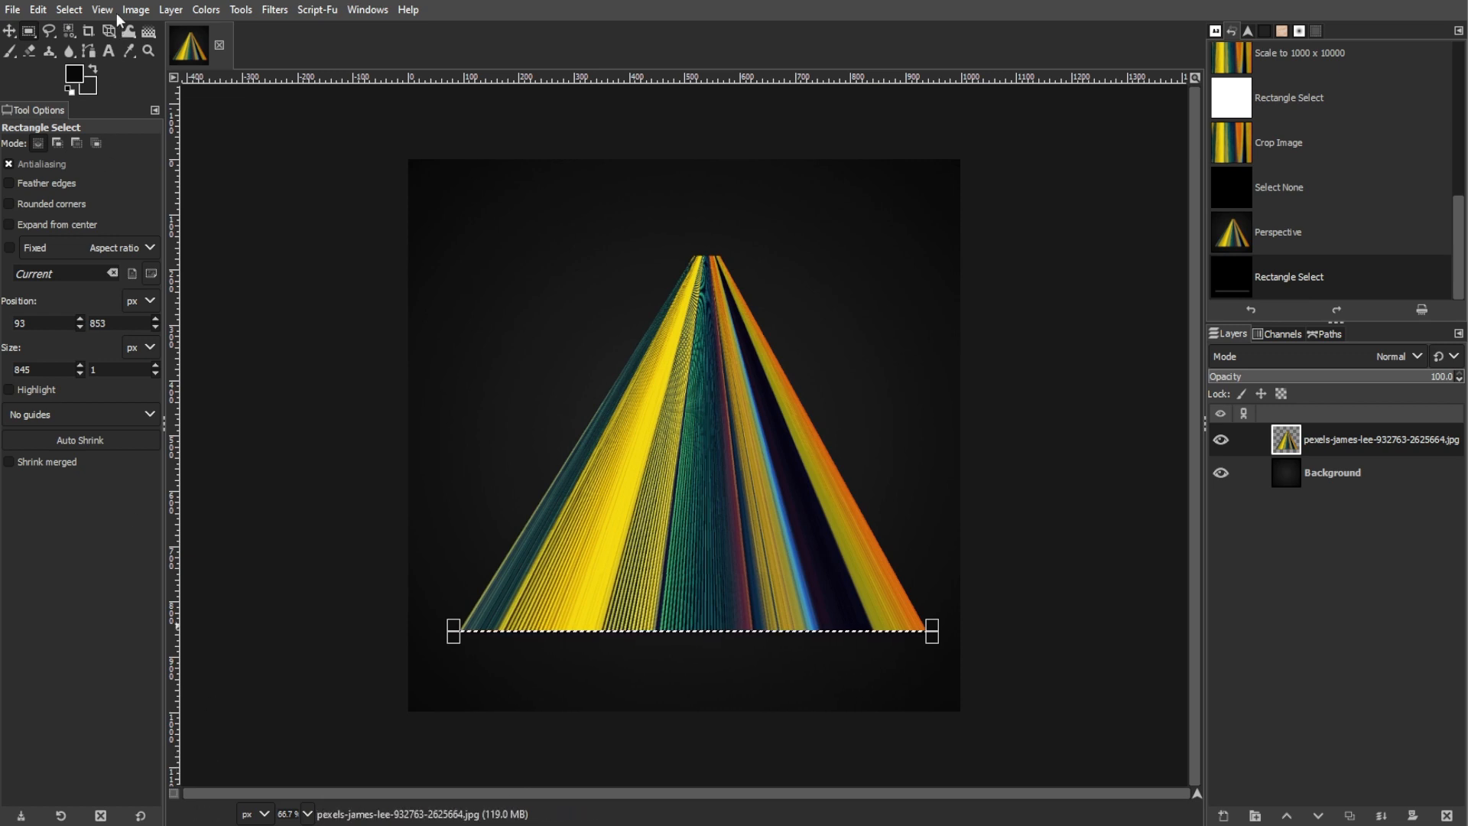
# Copy the selected pixel strip and paste it as a new layer of its own
pyautogui.click(39, 10)
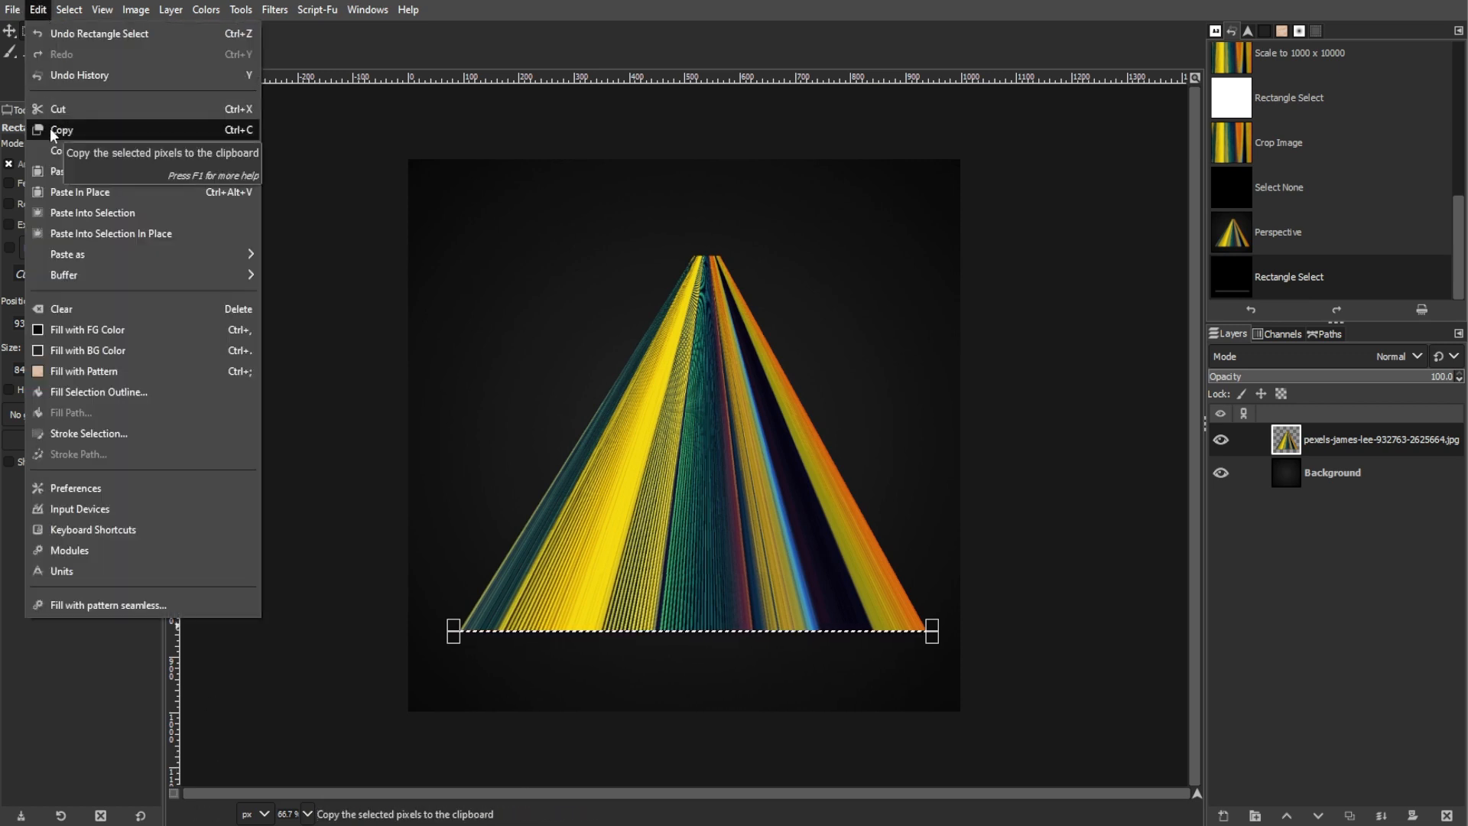
pyautogui.click(49, 127)
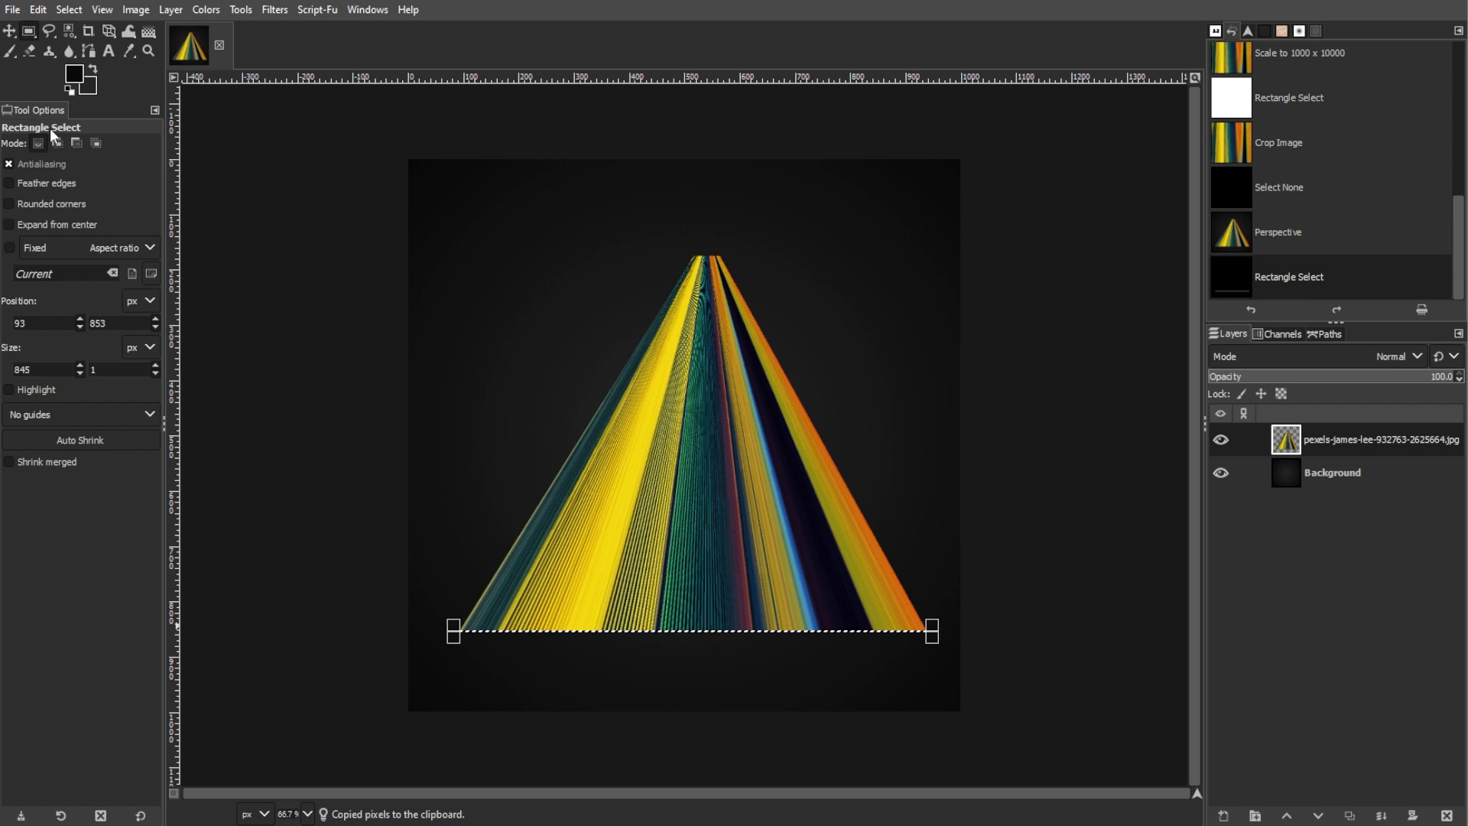
pyautogui.click(38, 10)
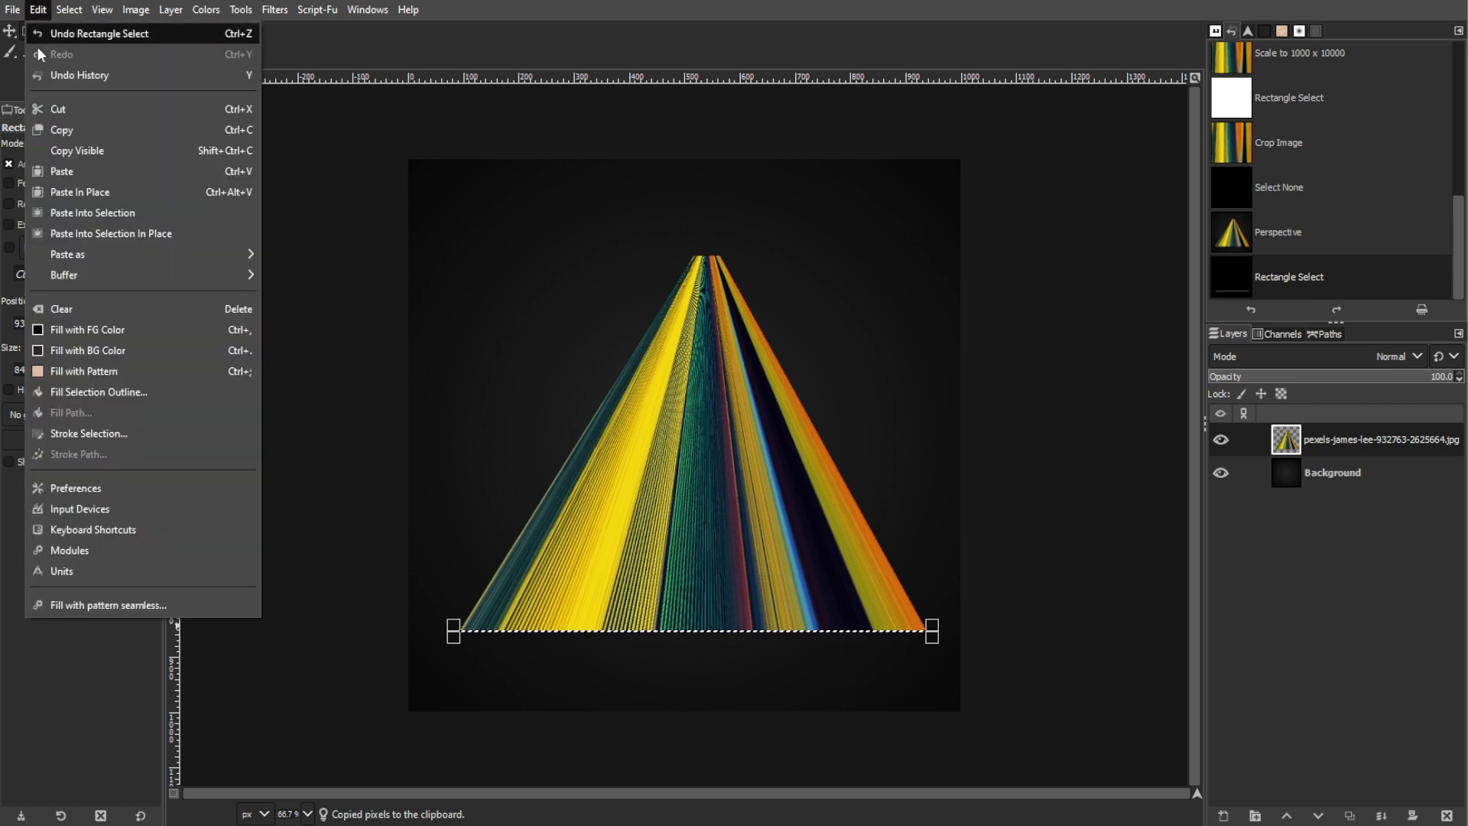
pyautogui.click(56, 172)
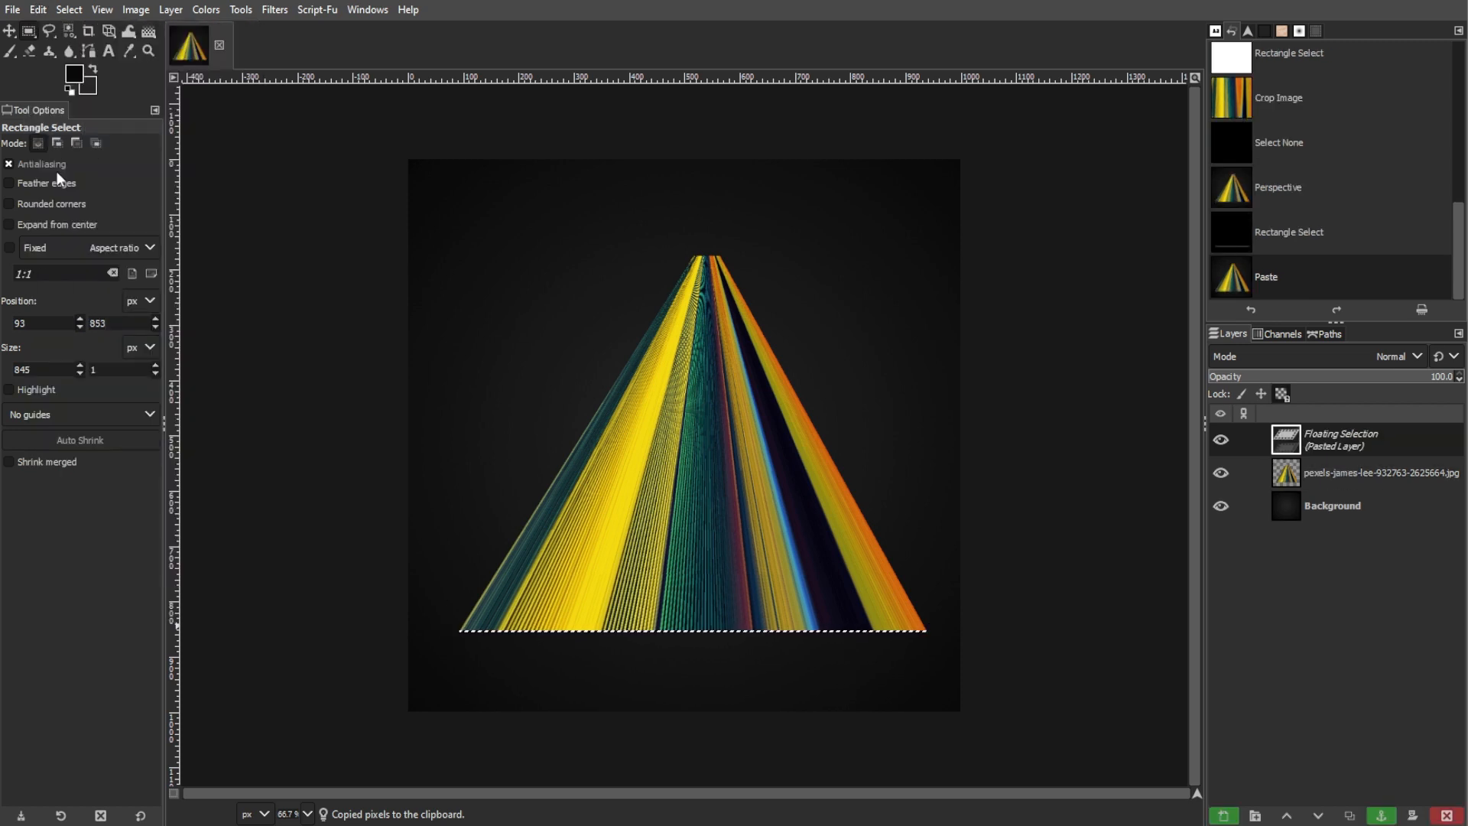
pyautogui.click(1223, 816)
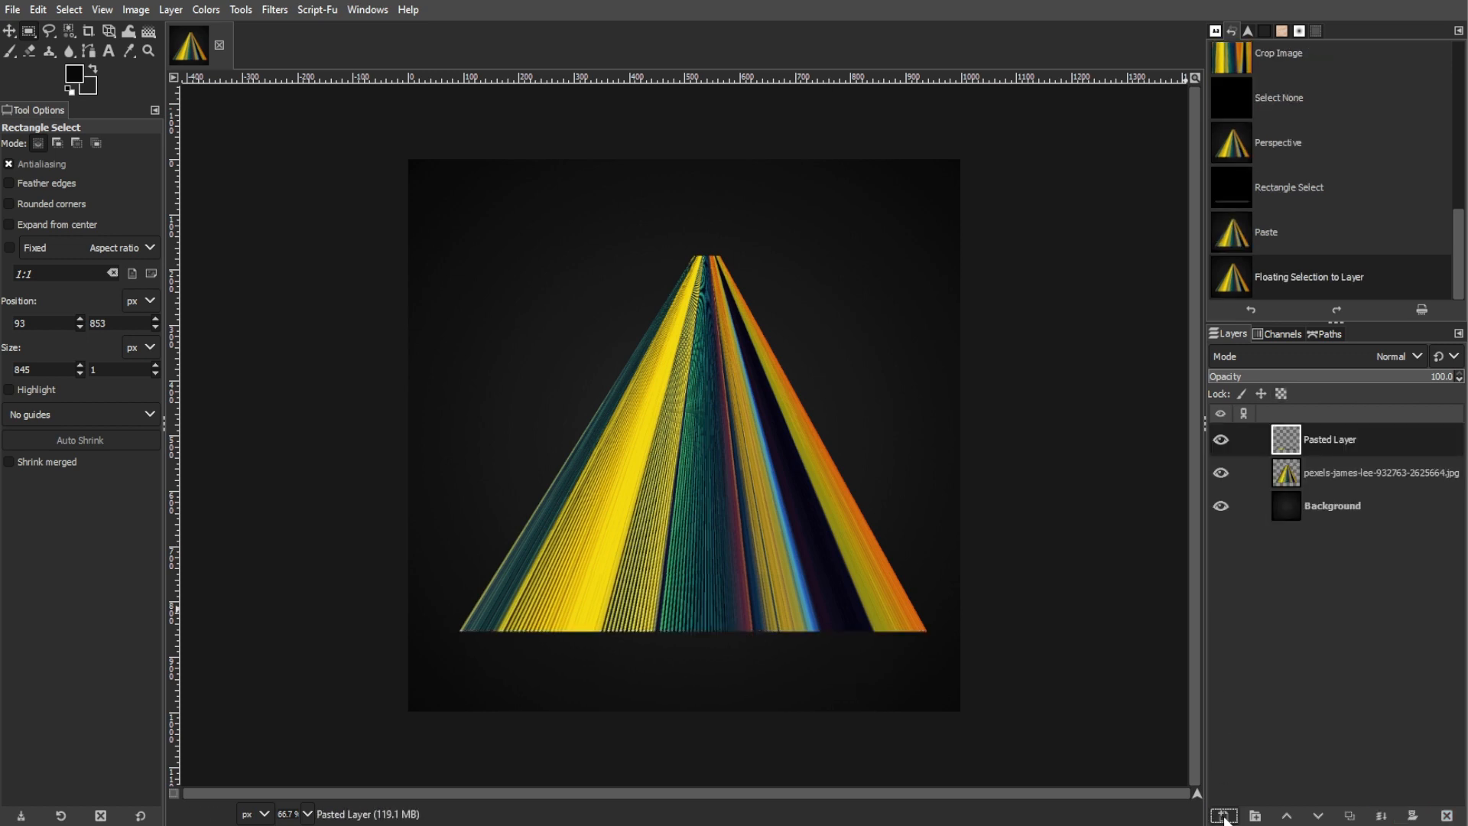
# Scale the pasted strip layer to 845 × 150 px, keeping width and height unlinked
pyautogui.moveTo(98, 34); pyautogui.dragTo(164, 73)
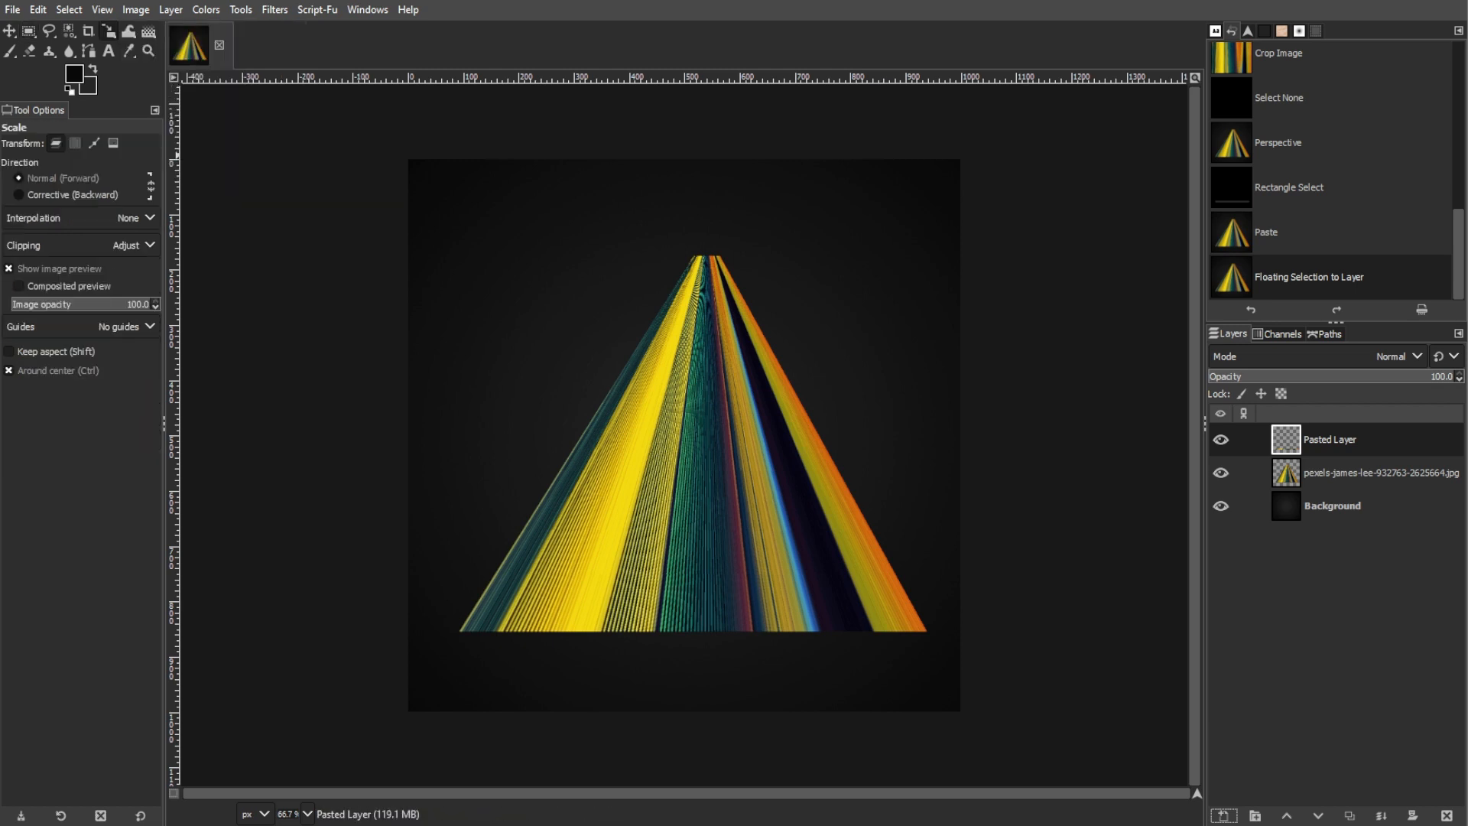
pyautogui.scroll(1, 869, 587)
pyautogui.click(217, 232)
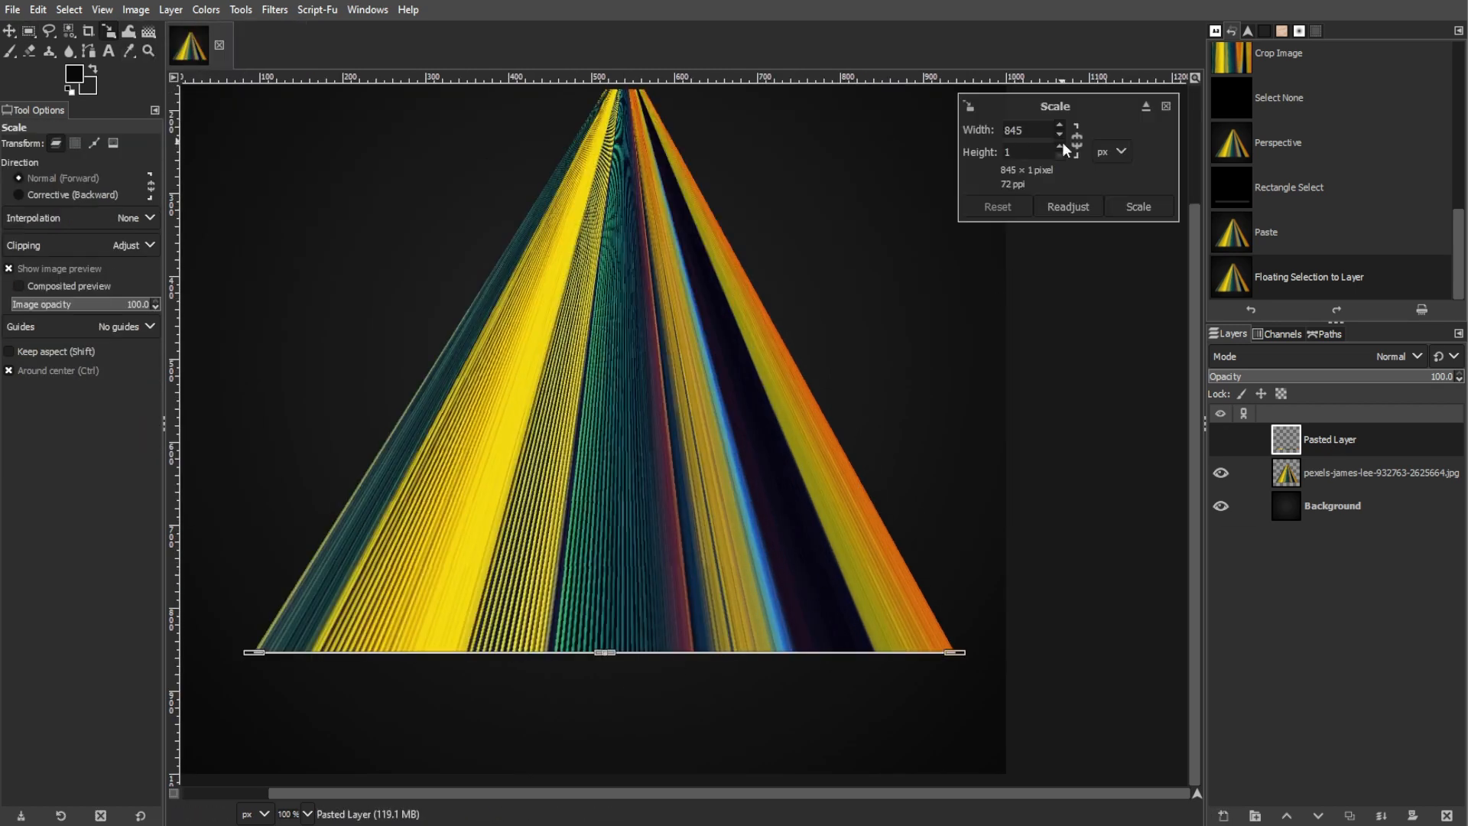
pyautogui.click(1061, 145)
pyautogui.click(1059, 157)
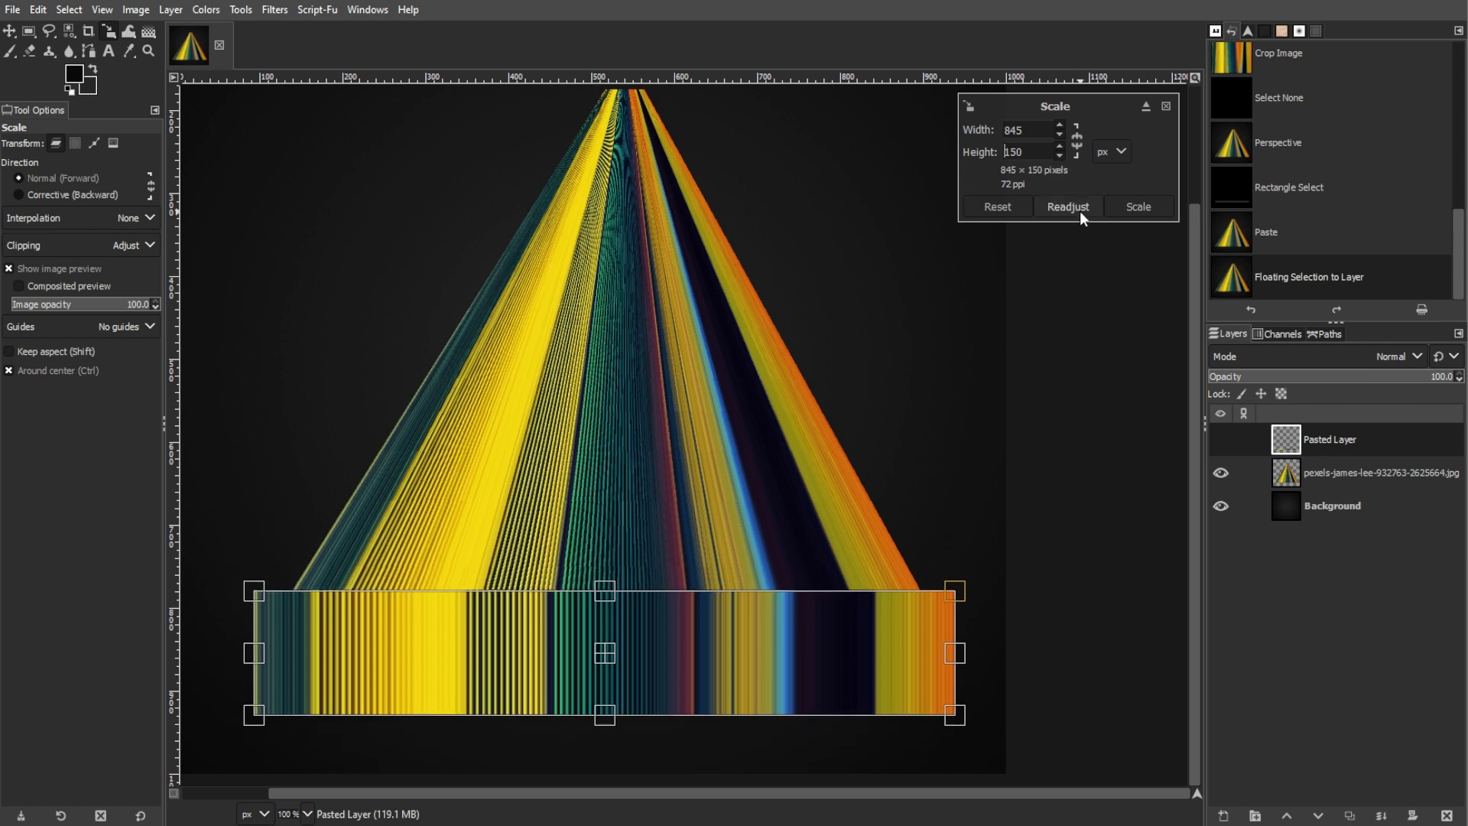
pyautogui.click(1141, 207)
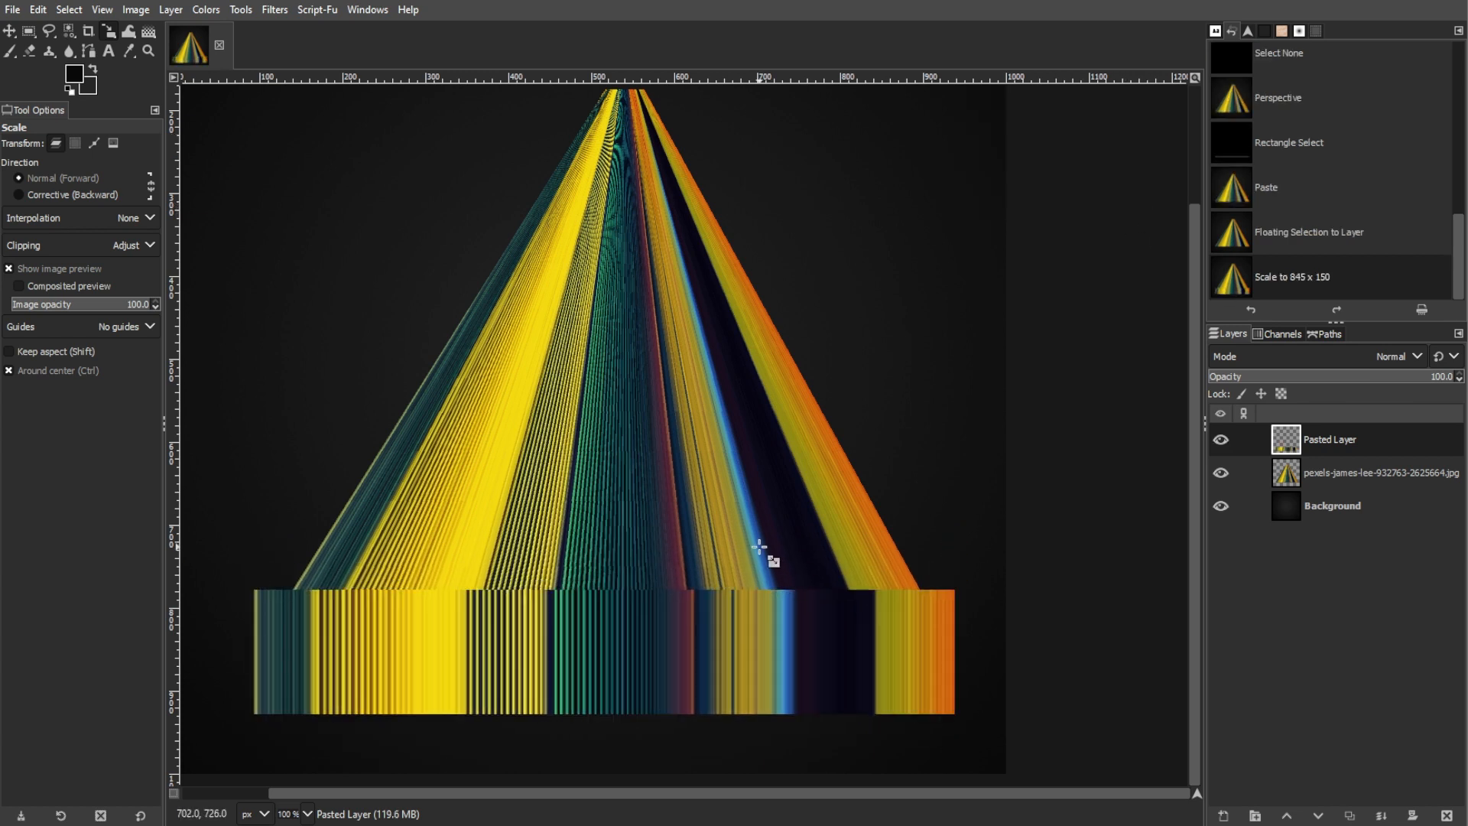
# Move the pasted strip layer down so its upper edge meets the base of the tapered stripes
pyautogui.press('m')
pyautogui.moveTo(669, 662); pyautogui.dragTo(669, 661)
pyautogui.press('Down')
pyautogui.press('Down')
pyautogui.press('Down')
pyautogui.press('Down')
pyautogui.press('Down')
pyautogui.press('Down')
pyautogui.press('Down')
pyautogui.press('Down')
pyautogui.press('Down')
pyautogui.press('Down')
pyautogui.press('Down')
pyautogui.press('Down')
pyautogui.press('Down')
pyautogui.press('Down')
pyautogui.press('Down')
pyautogui.press('Down')
pyautogui.press('Down')
pyautogui.press('Down')
pyautogui.press('Down')
pyautogui.press('Down')
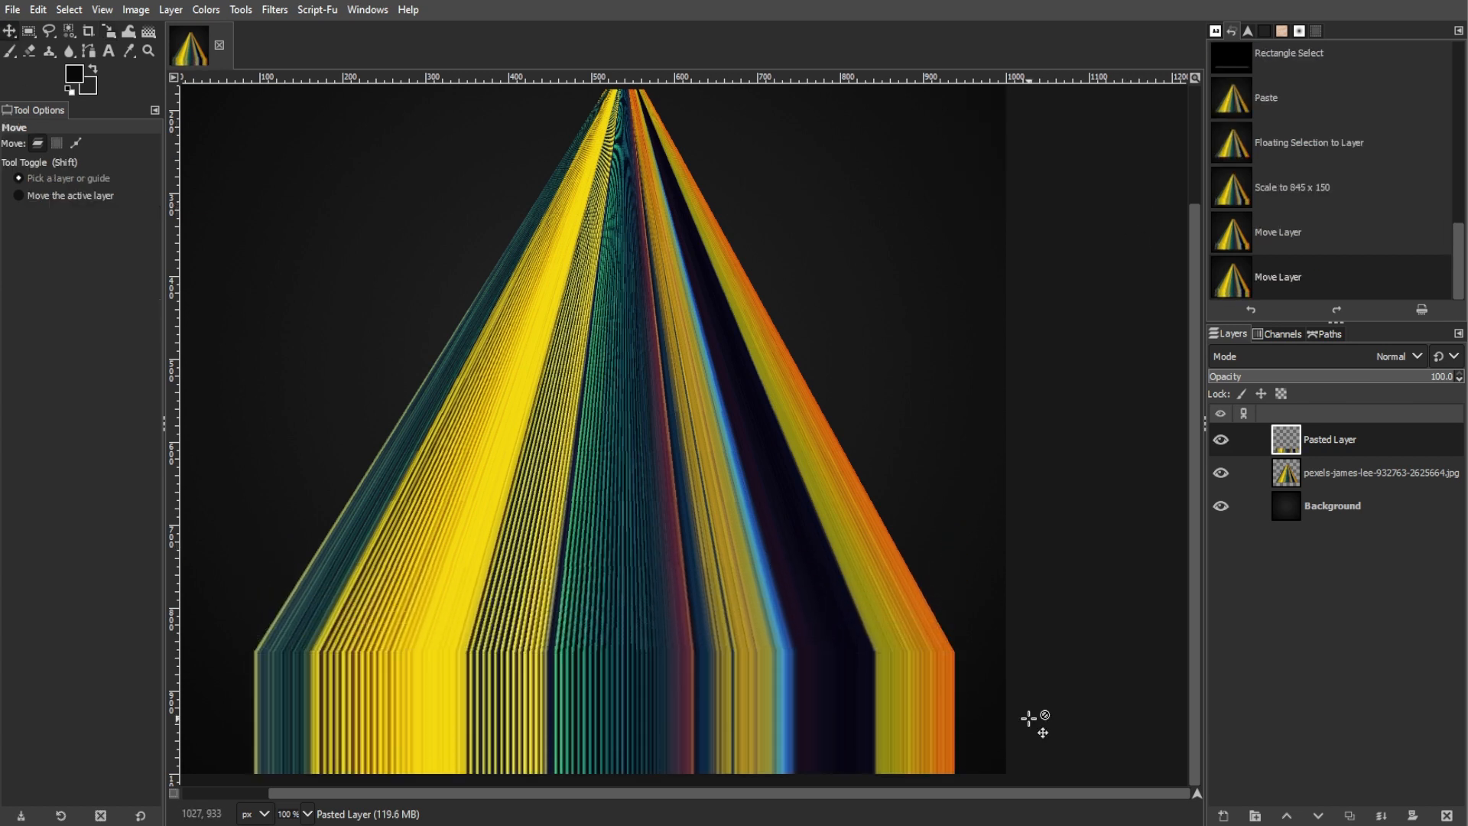
pyautogui.scroll(-2, 951, 659)
pyautogui.scroll(1, 960, 649)
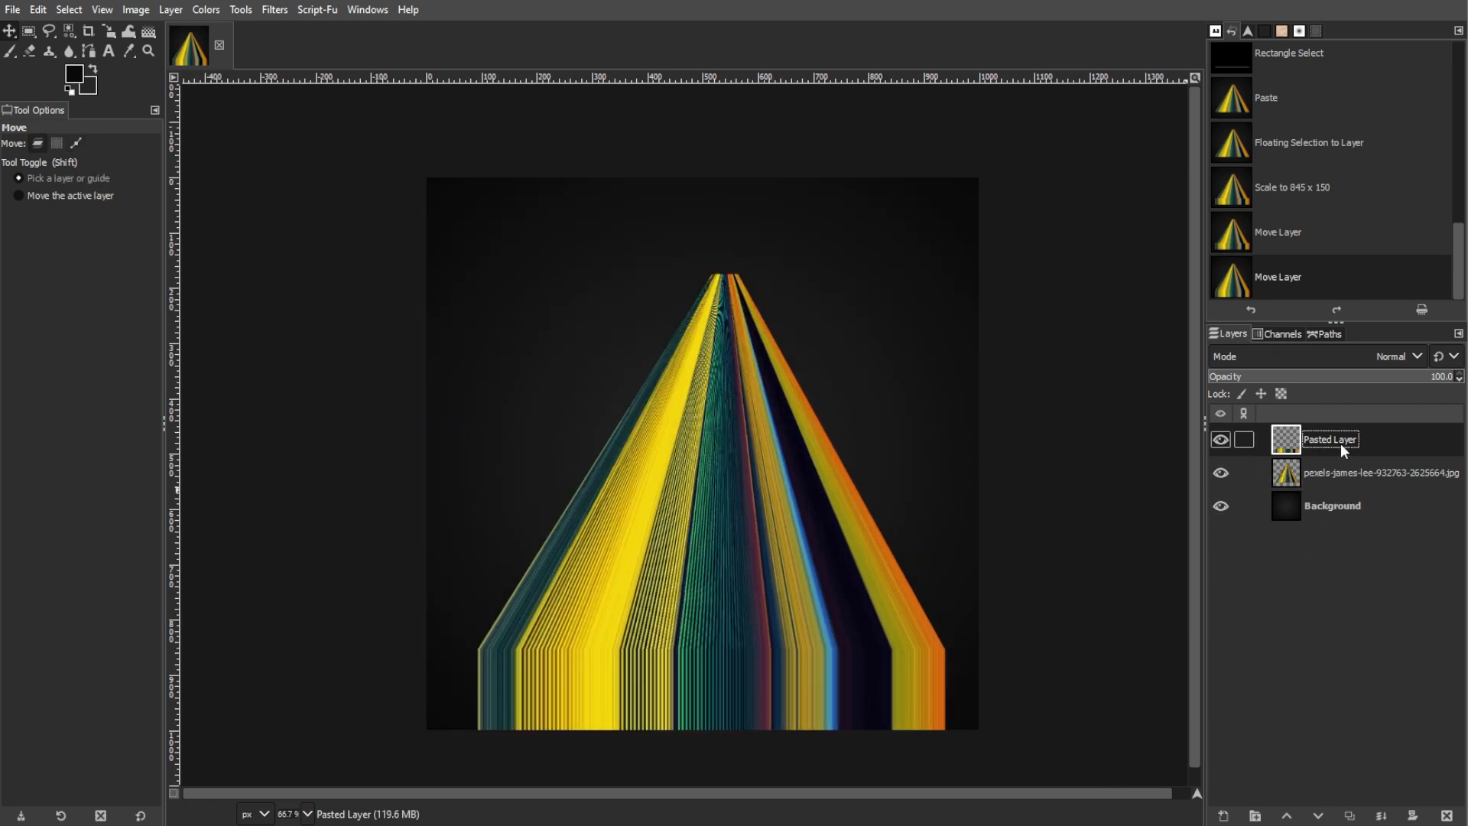
# Duplicate the strip layer, set the copy's blend mode to Dodge and lower its opacity to 73.7
pyautogui.hotkey('shift', 'ctrl', 'd')
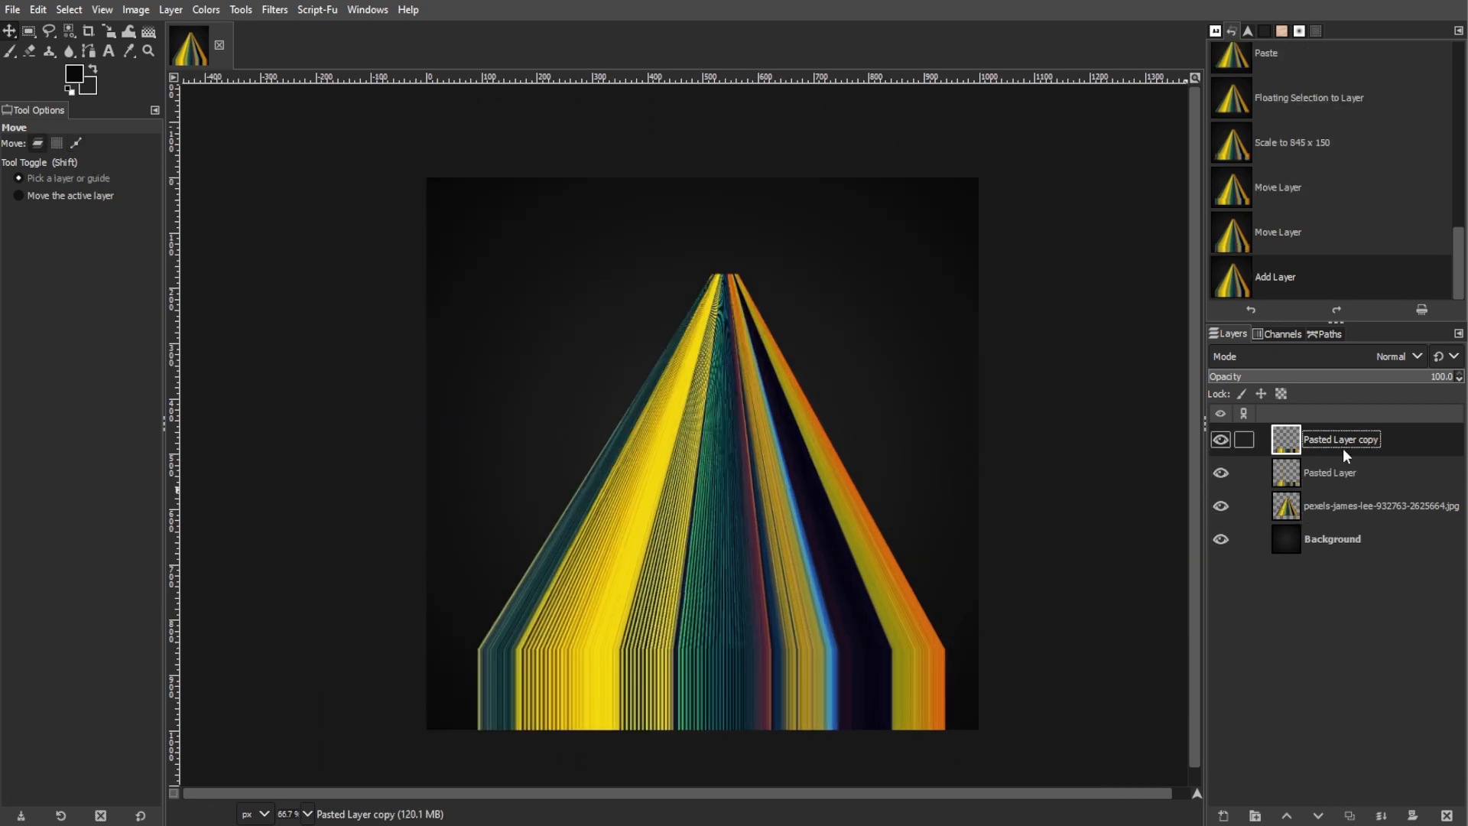
pyautogui.click(1350, 356)
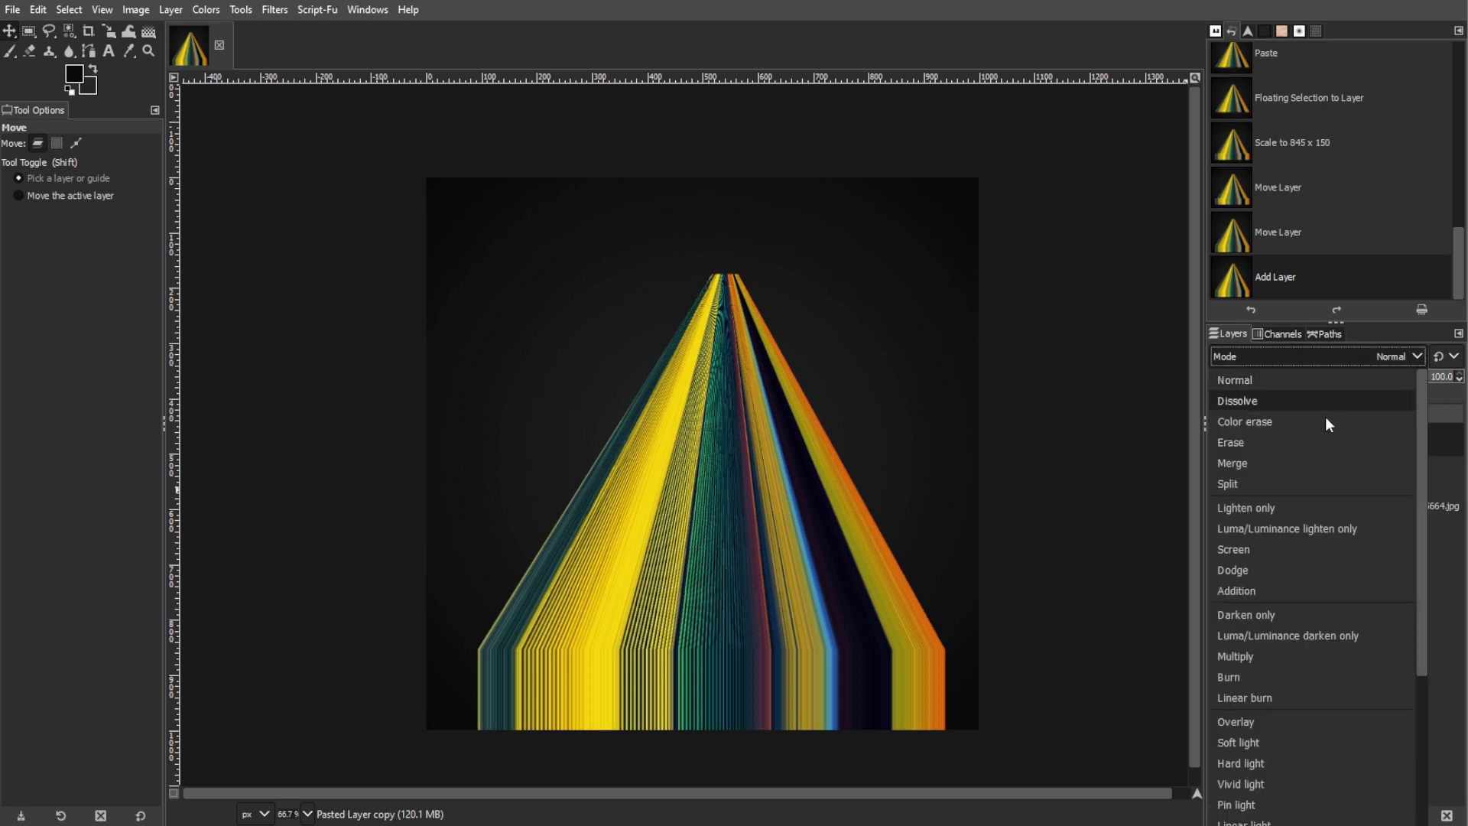
pyautogui.click(1283, 572)
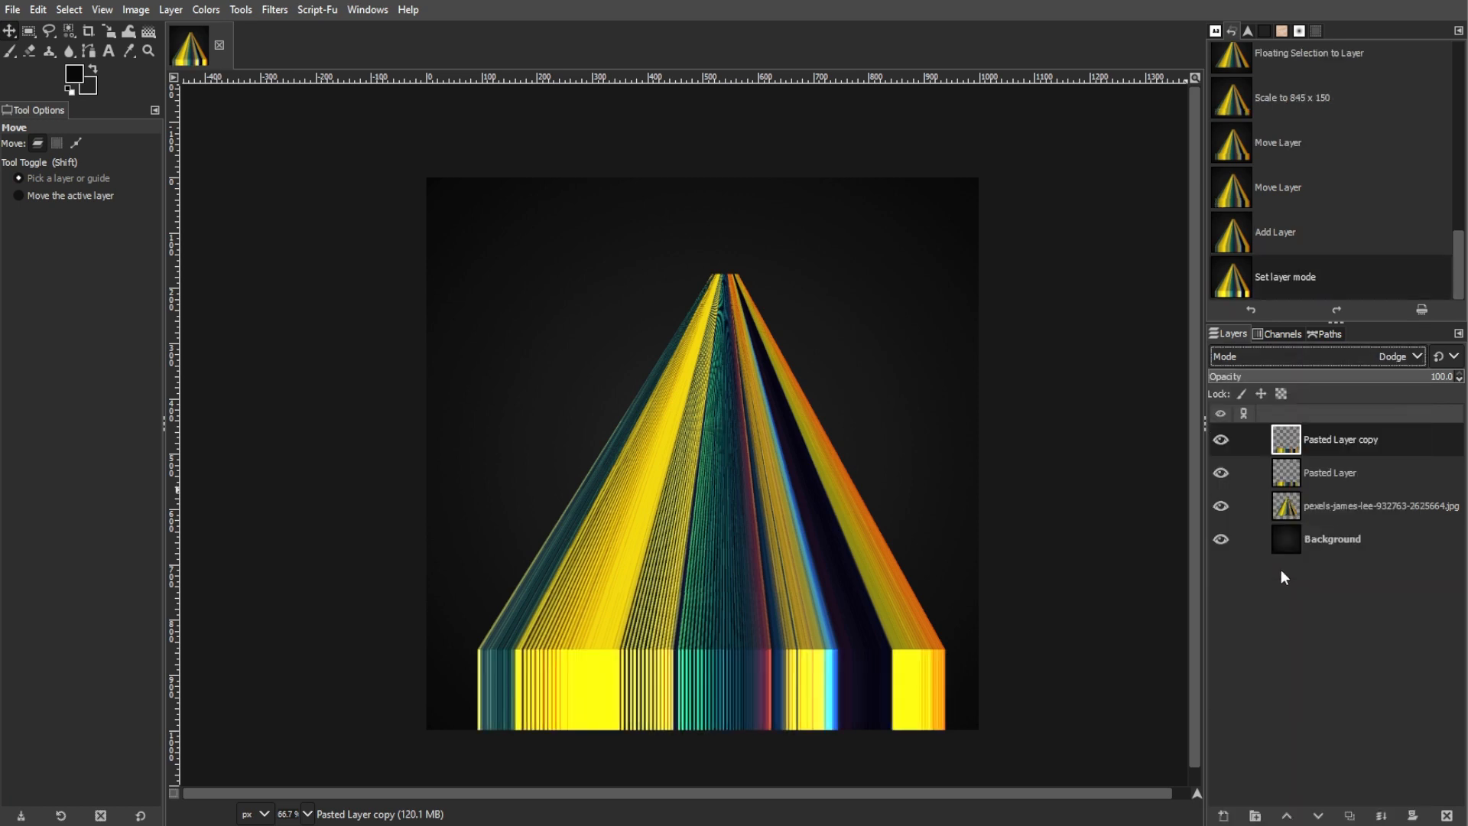
pyautogui.click(1381, 376)
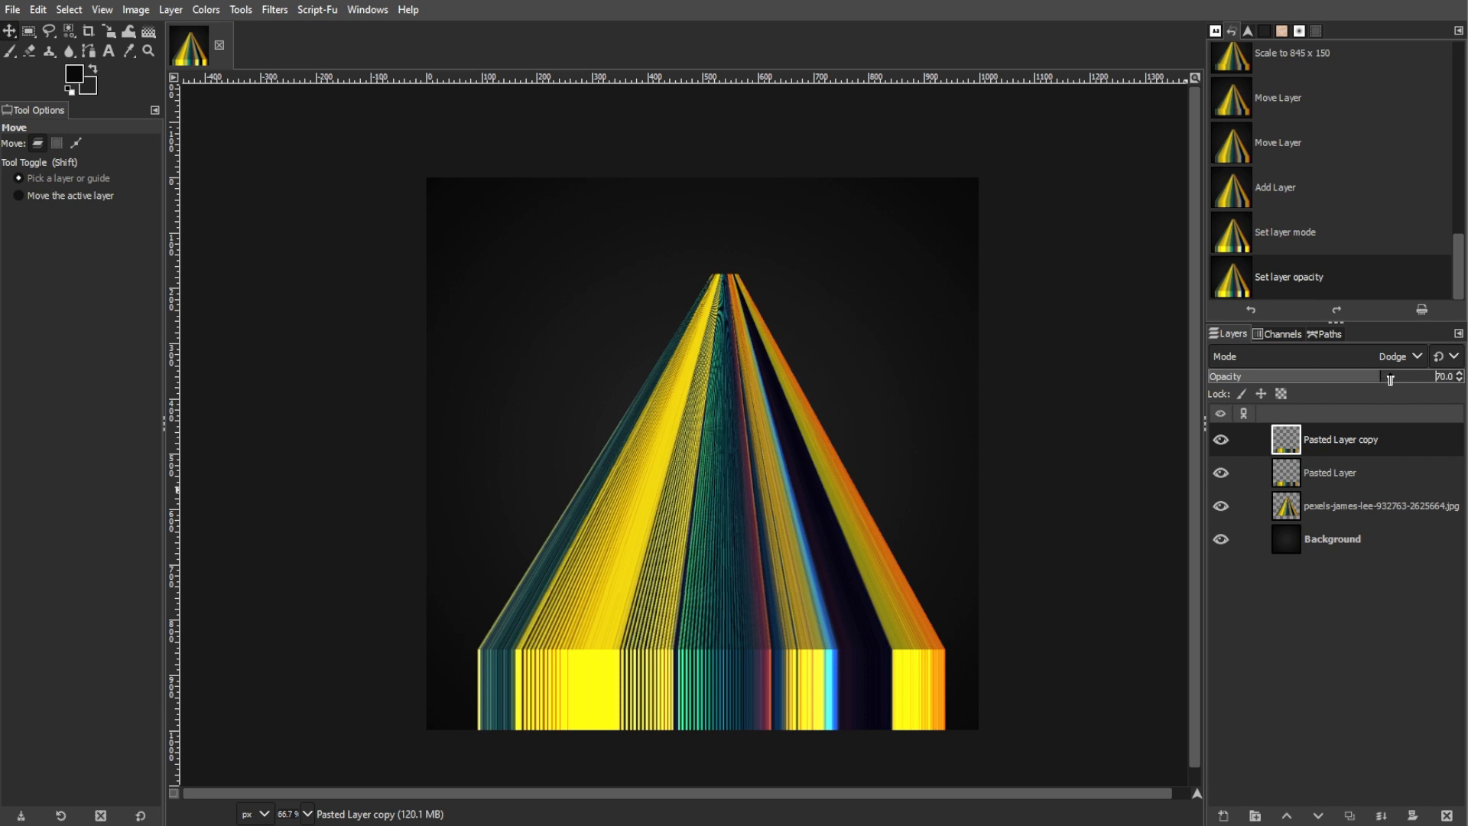
# Darken the tapered stripes layer by lowering its brightness to about -53
pyautogui.click(1347, 501)
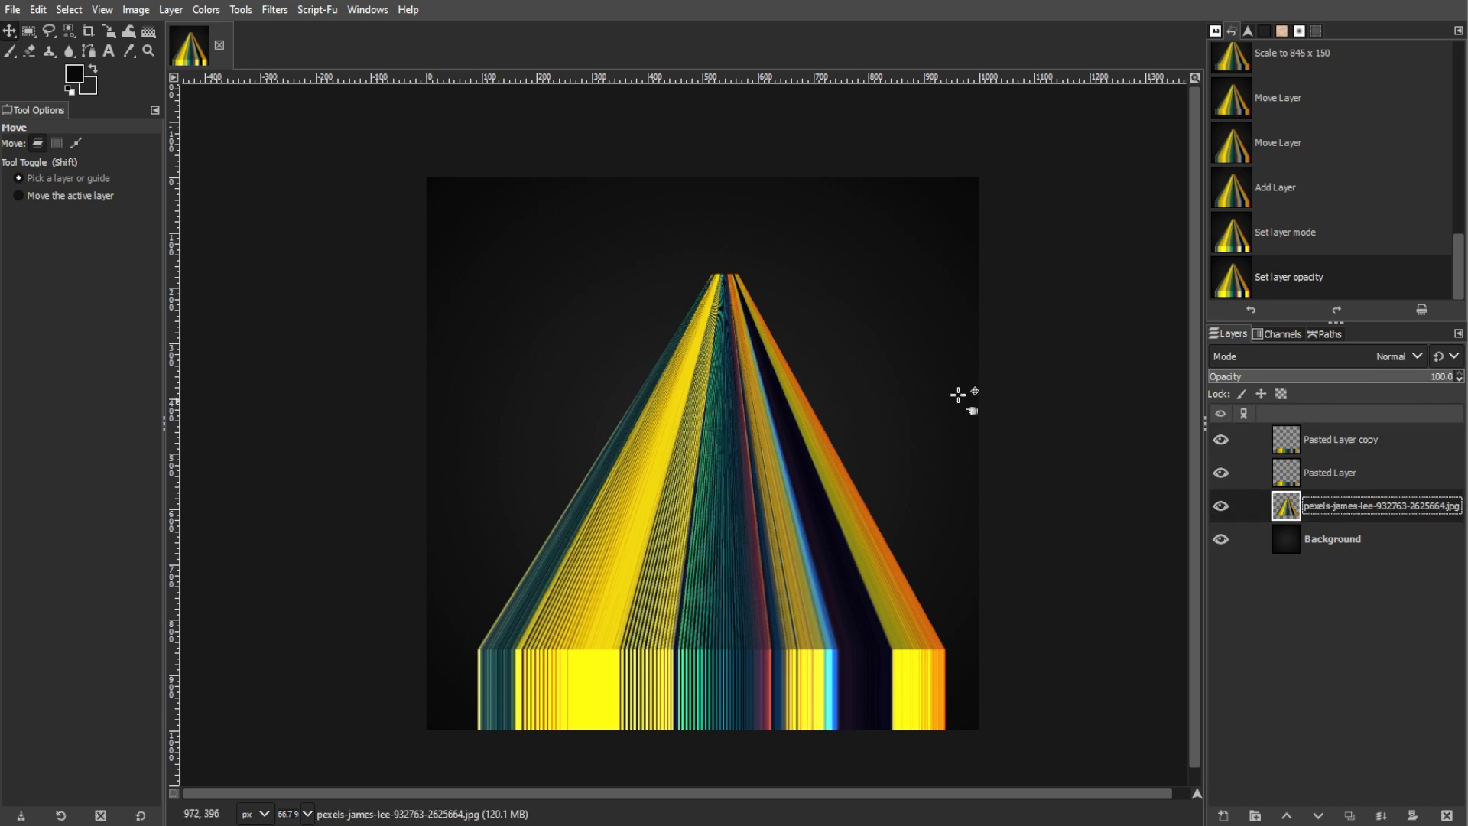
pyautogui.click(208, 10)
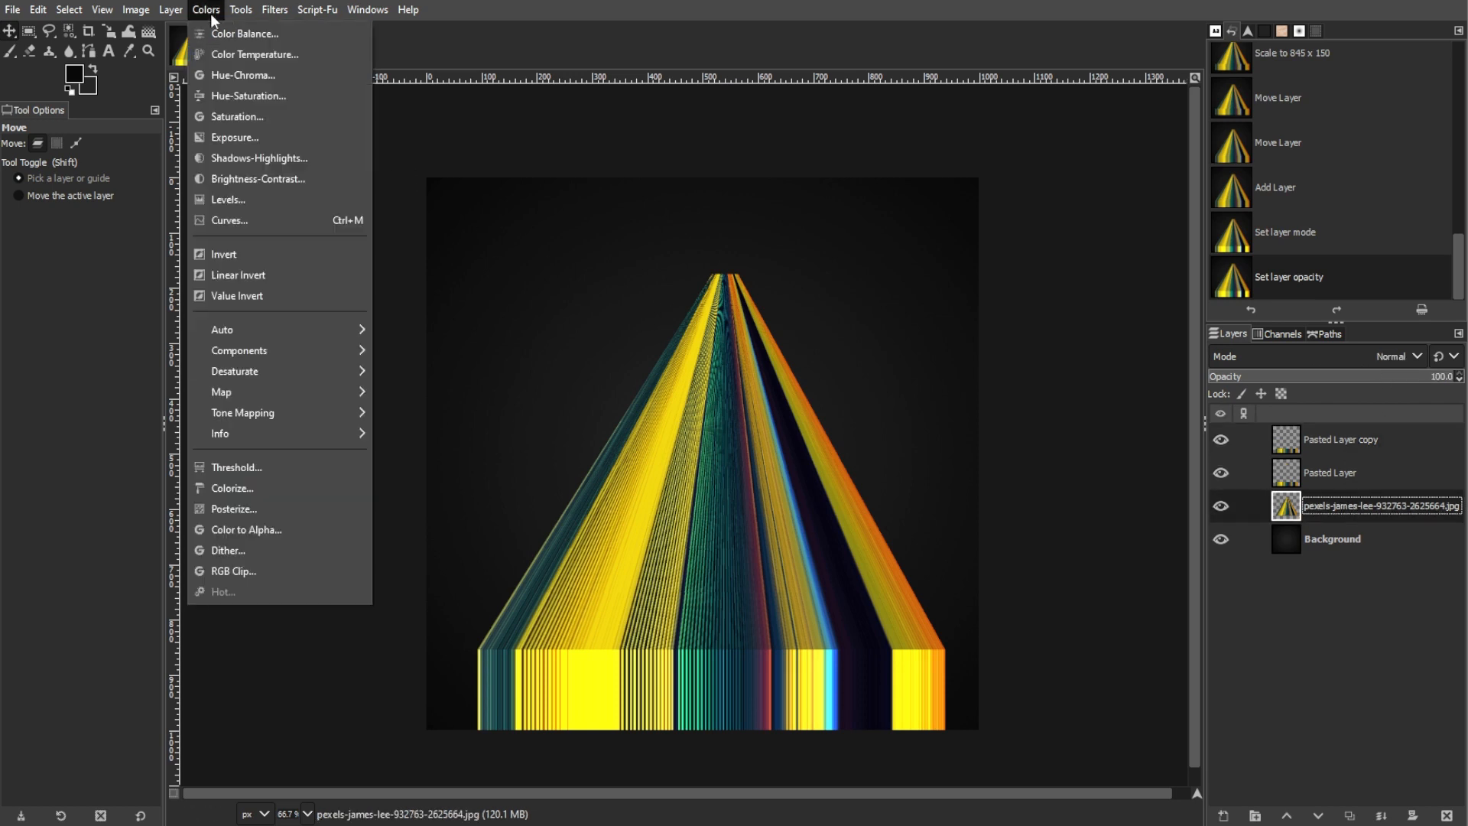
pyautogui.click(227, 174)
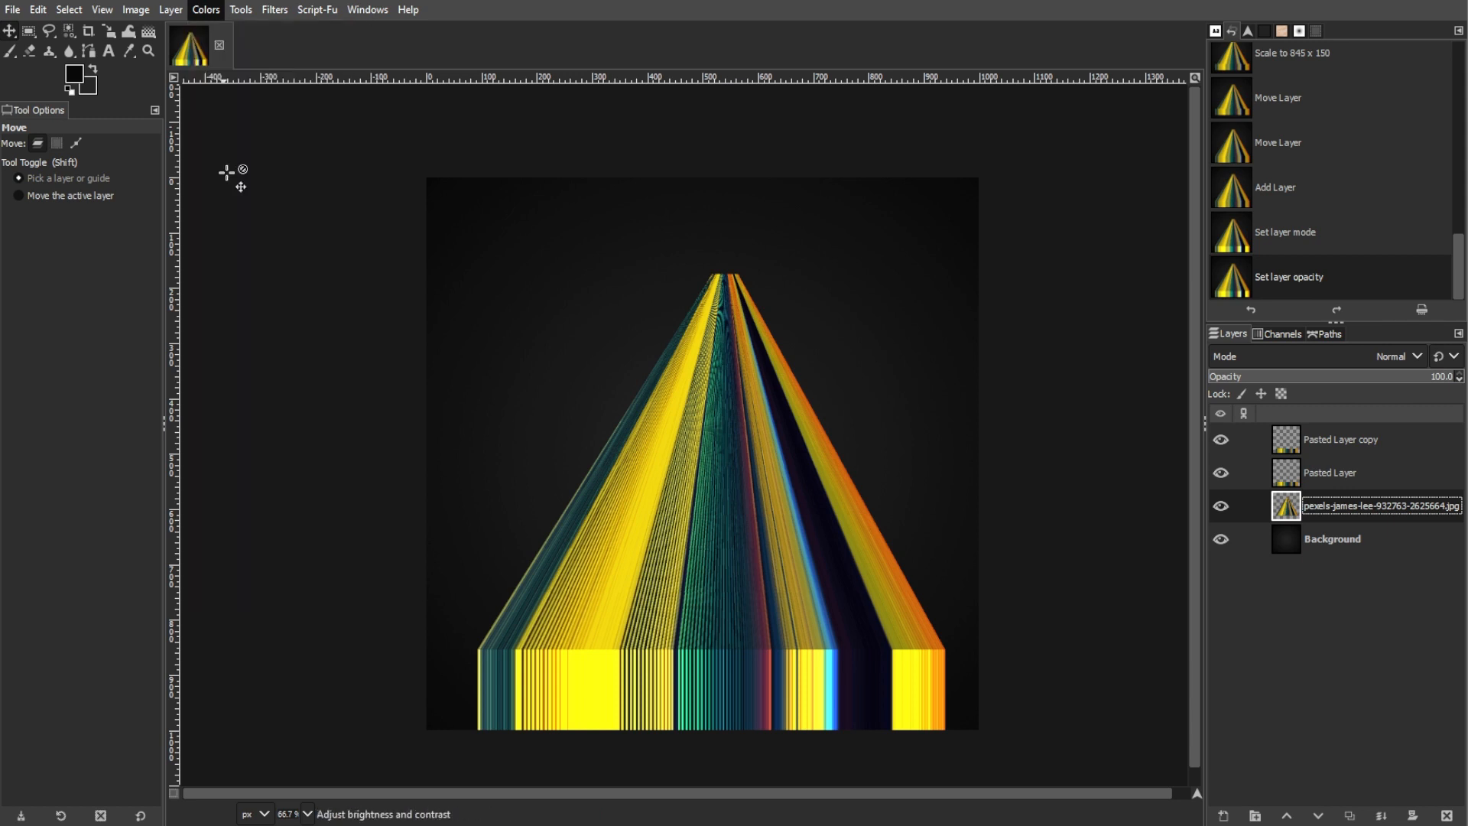
pyautogui.moveTo(1211, 295); pyautogui.dragTo(1207, 291)
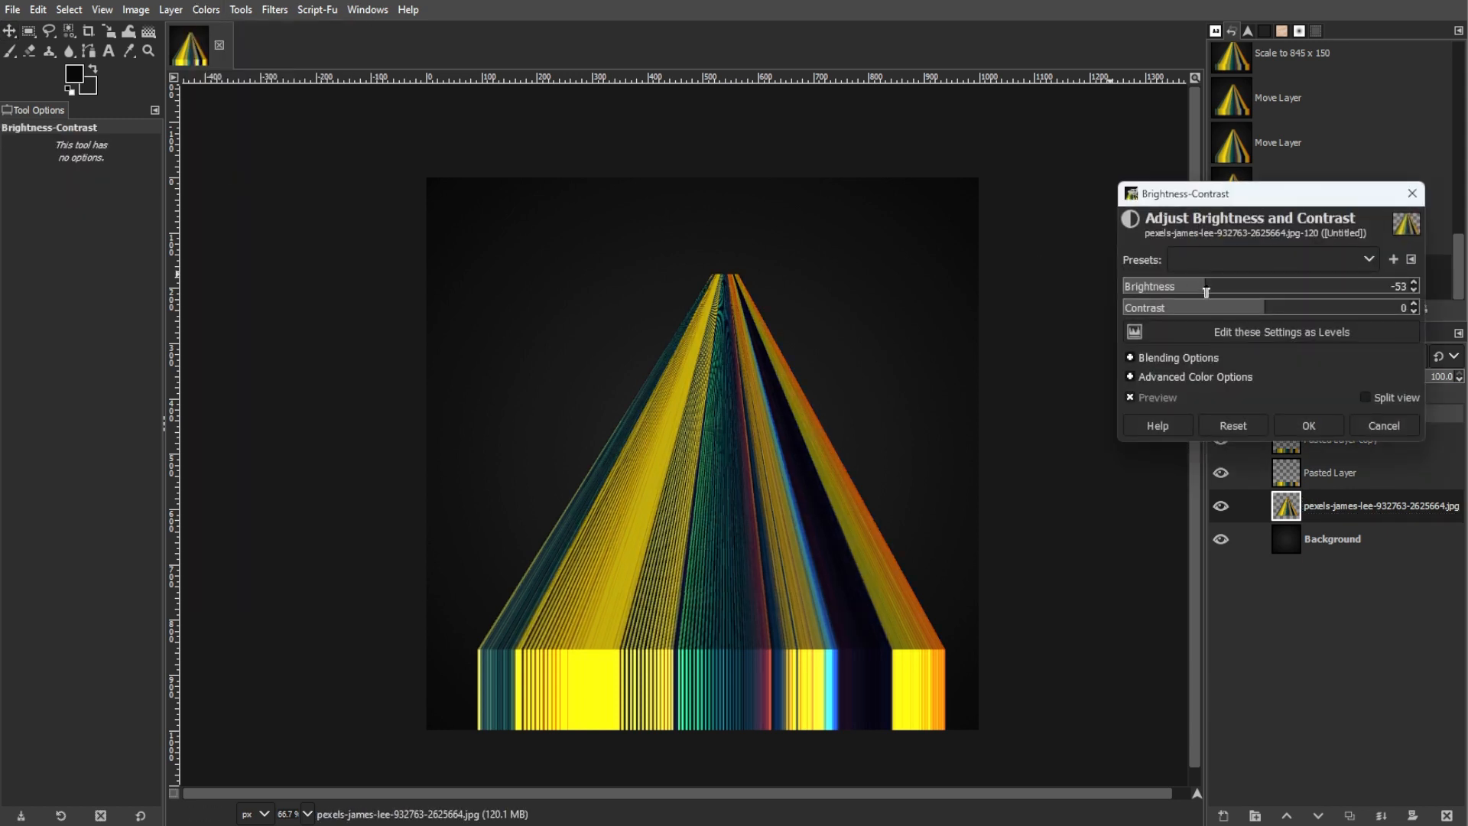
pyautogui.click(1309, 426)
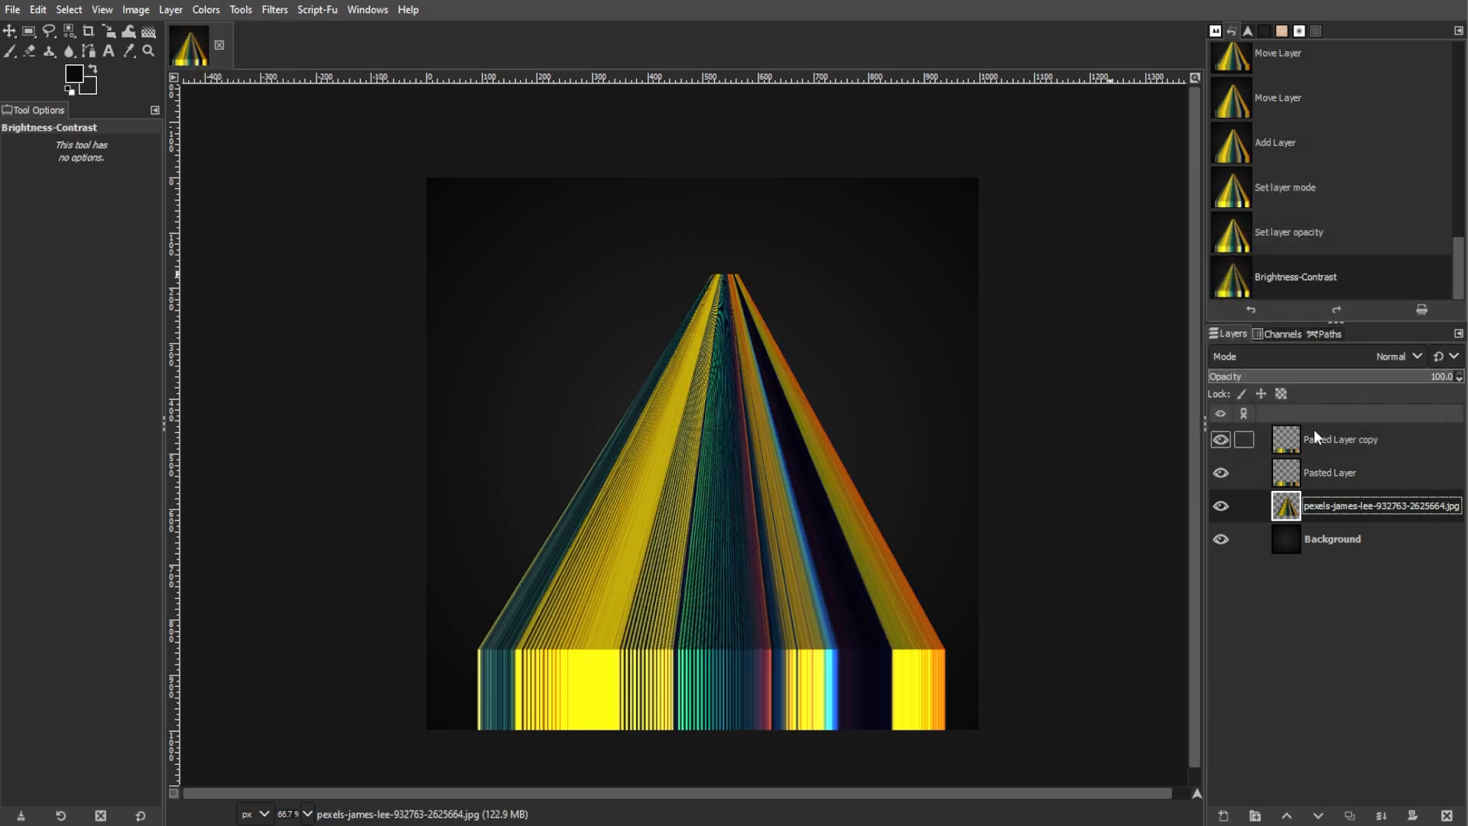
# Merge the strip copy and the original strip down into the tapered stripes layer
pyautogui.rightClick(1321, 439)
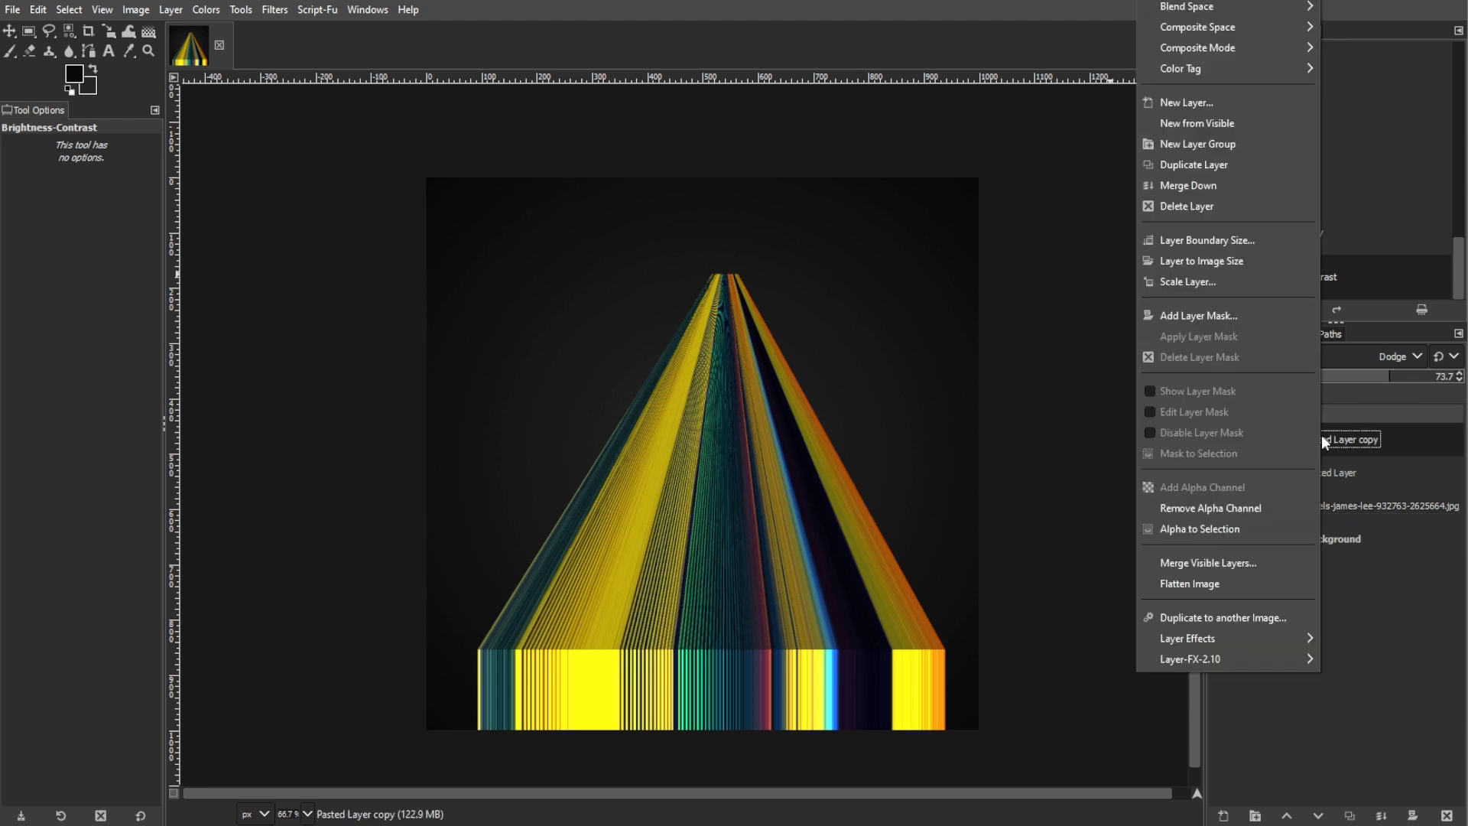
pyautogui.click(1246, 186)
pyautogui.rightClick(1324, 433)
pyautogui.click(1231, 203)
# Add a white (full opacity) layer mask to the merged stripes layer
pyautogui.rightClick(1346, 438)
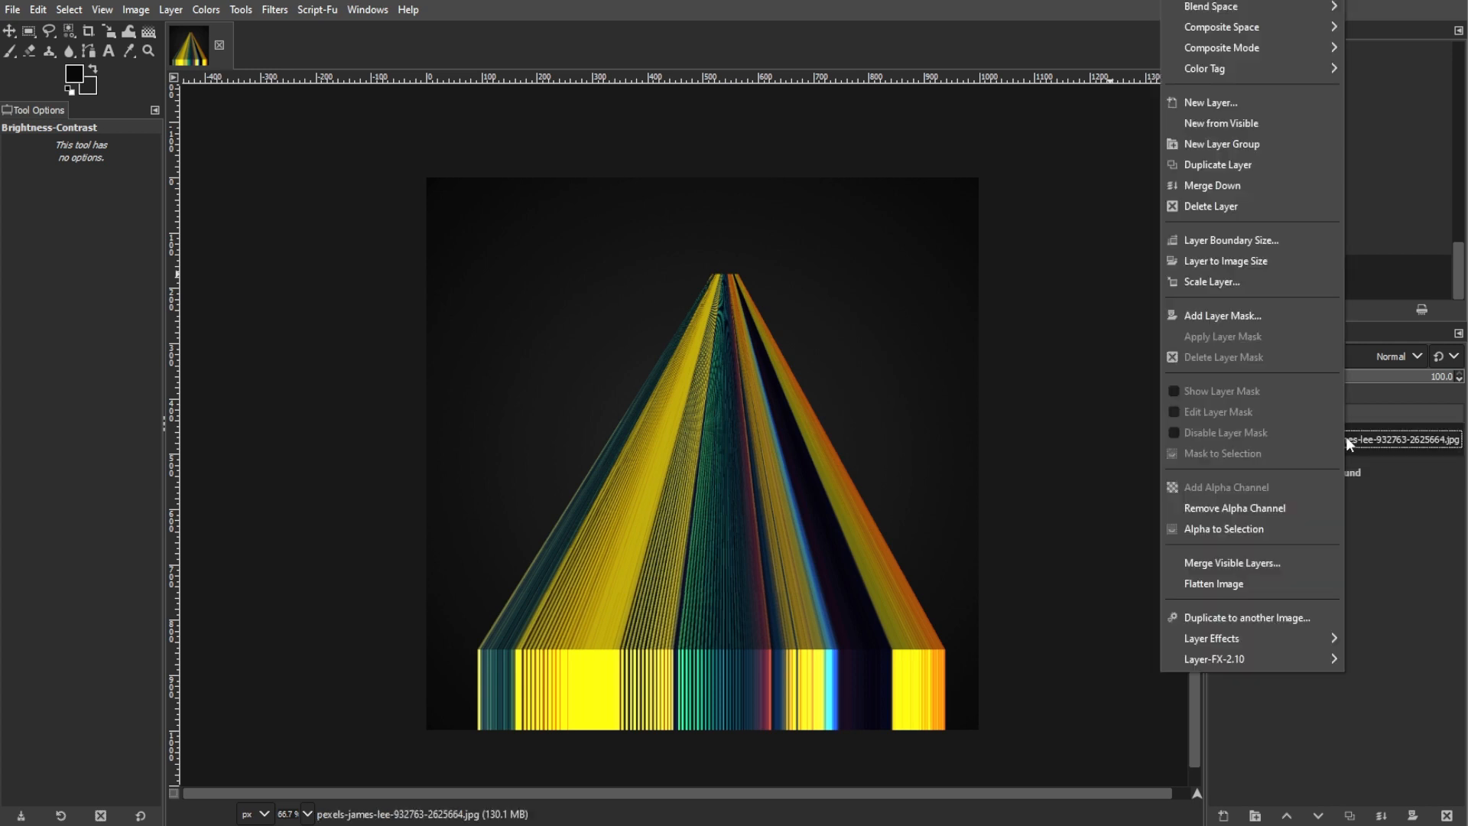
pyautogui.click(1249, 315)
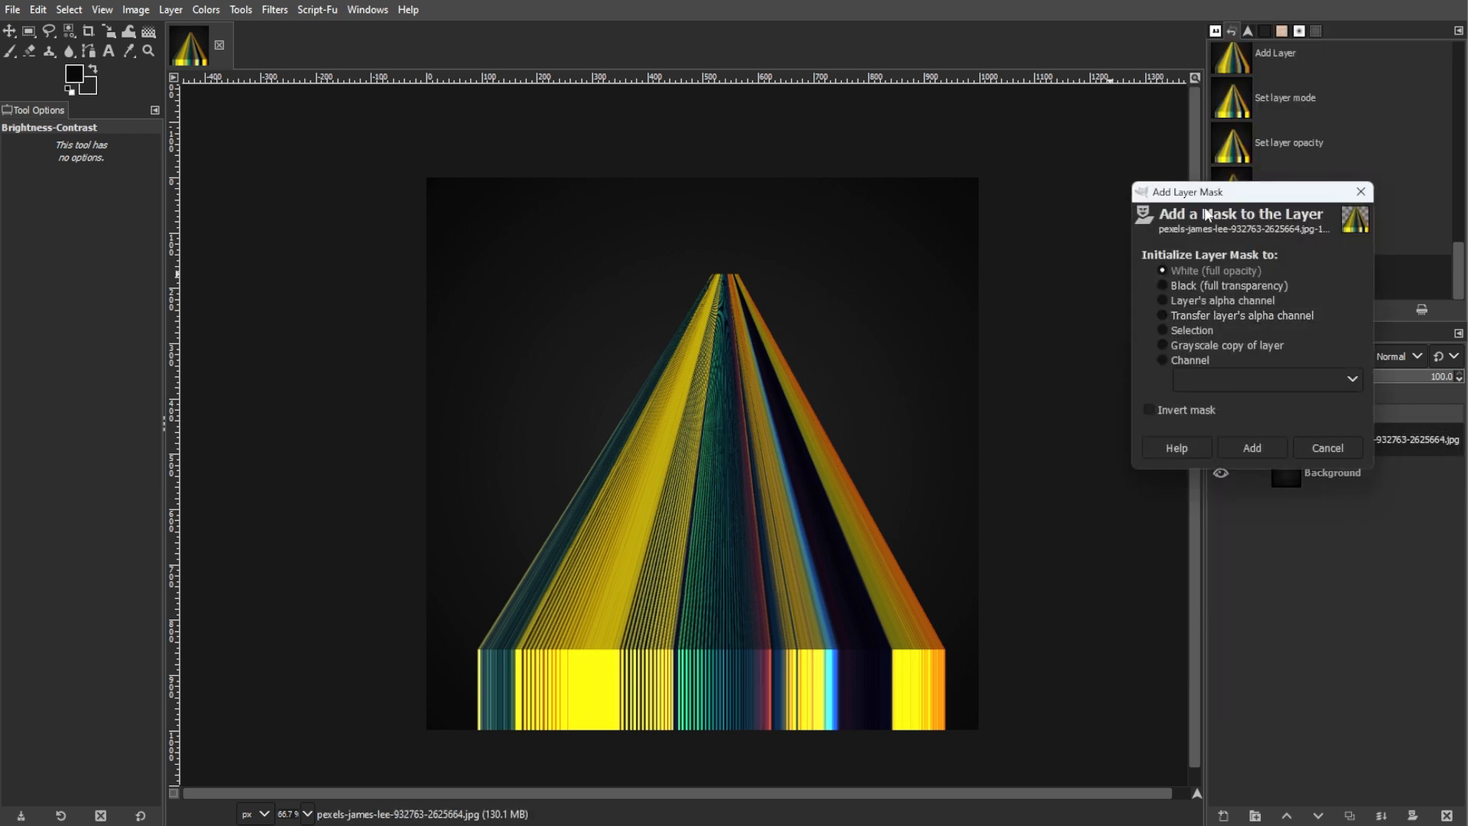
pyautogui.click(1023, 411)
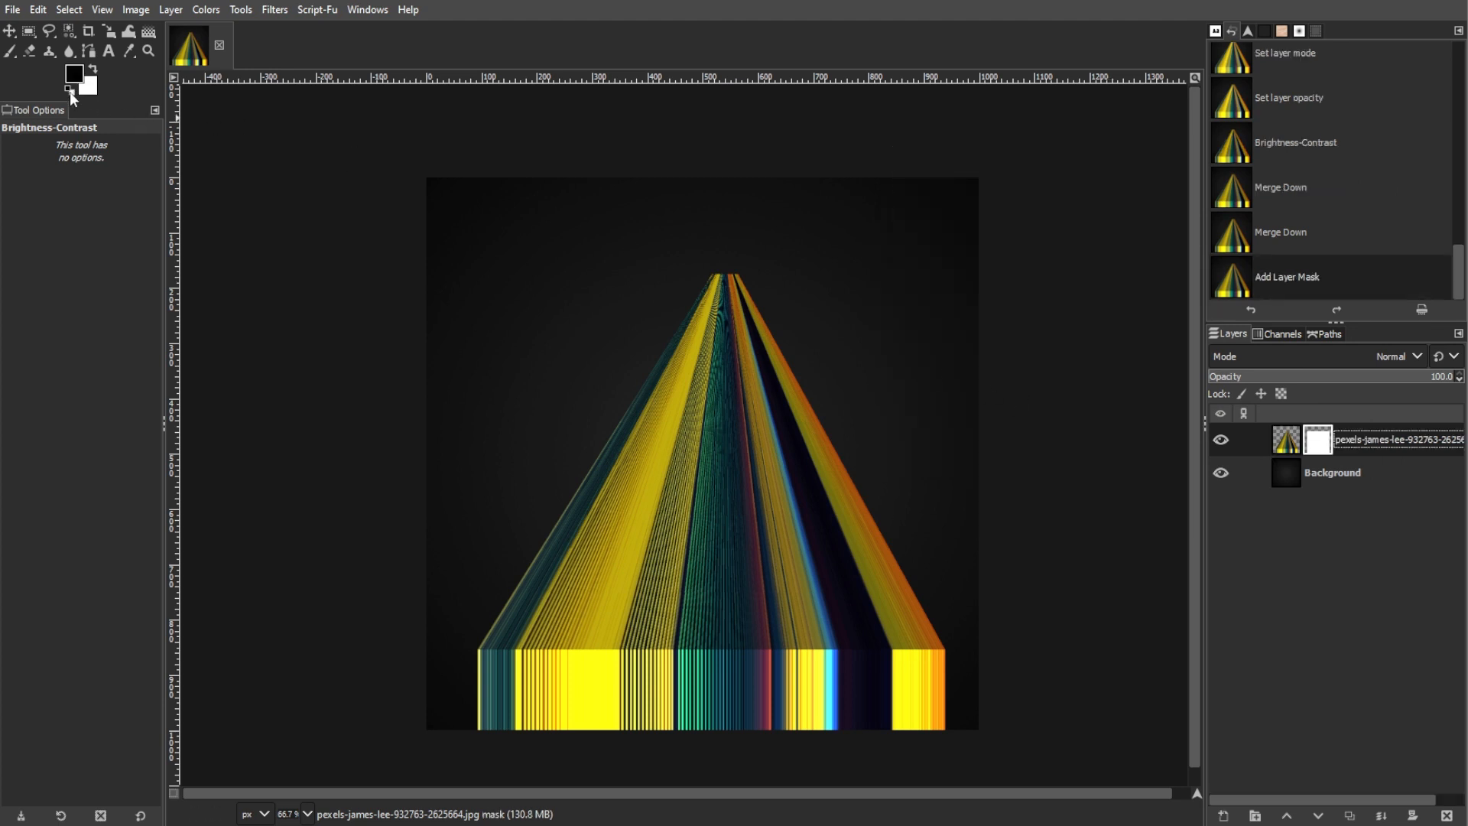
# Fade out the tip of the stripes with a linear black-to-white gradient on the mask, running from just above the tip to mid-shape
pyautogui.click(148, 32)
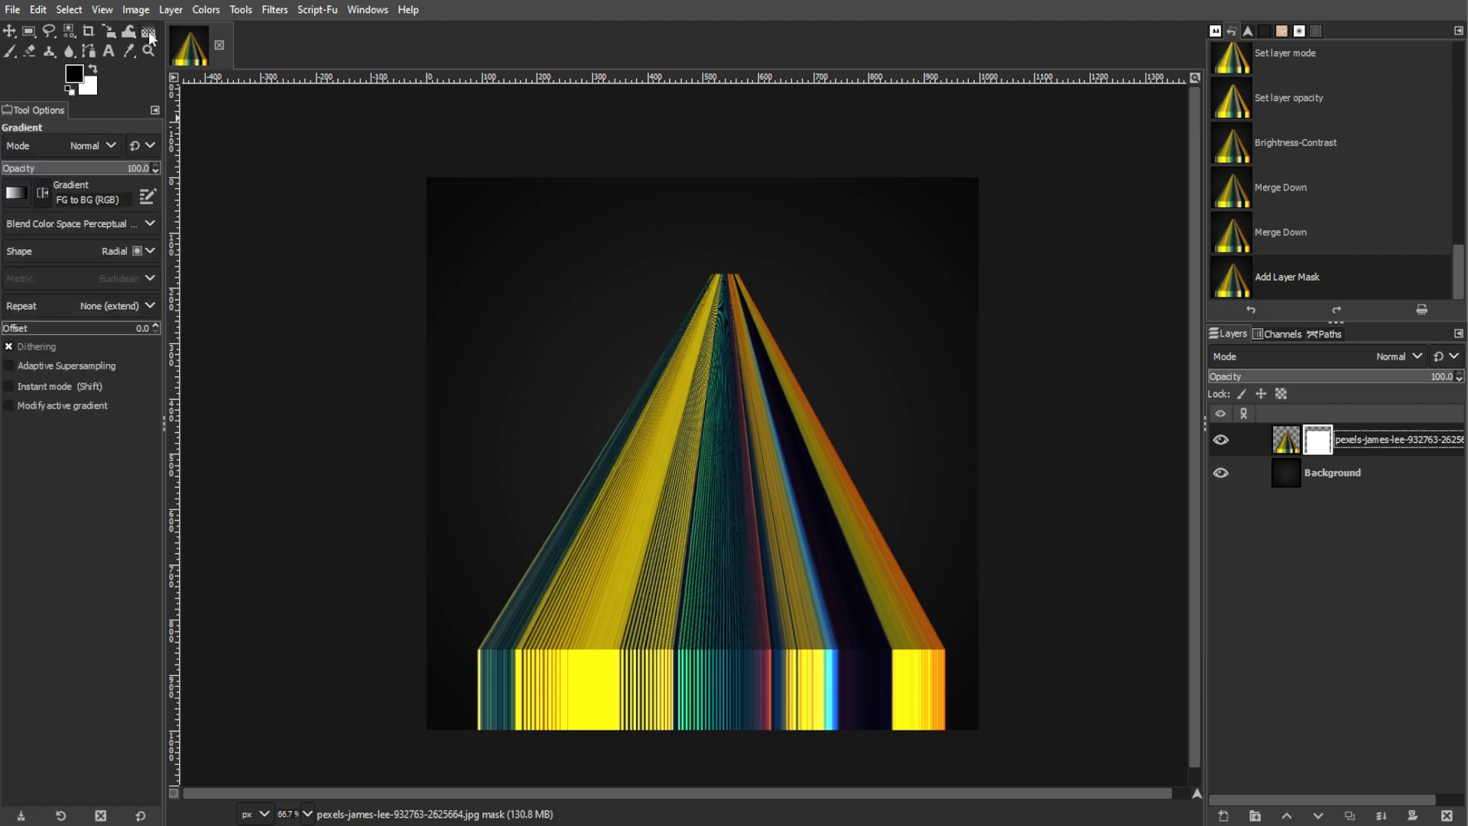
pyautogui.click(122, 257)
pyautogui.click(108, 281)
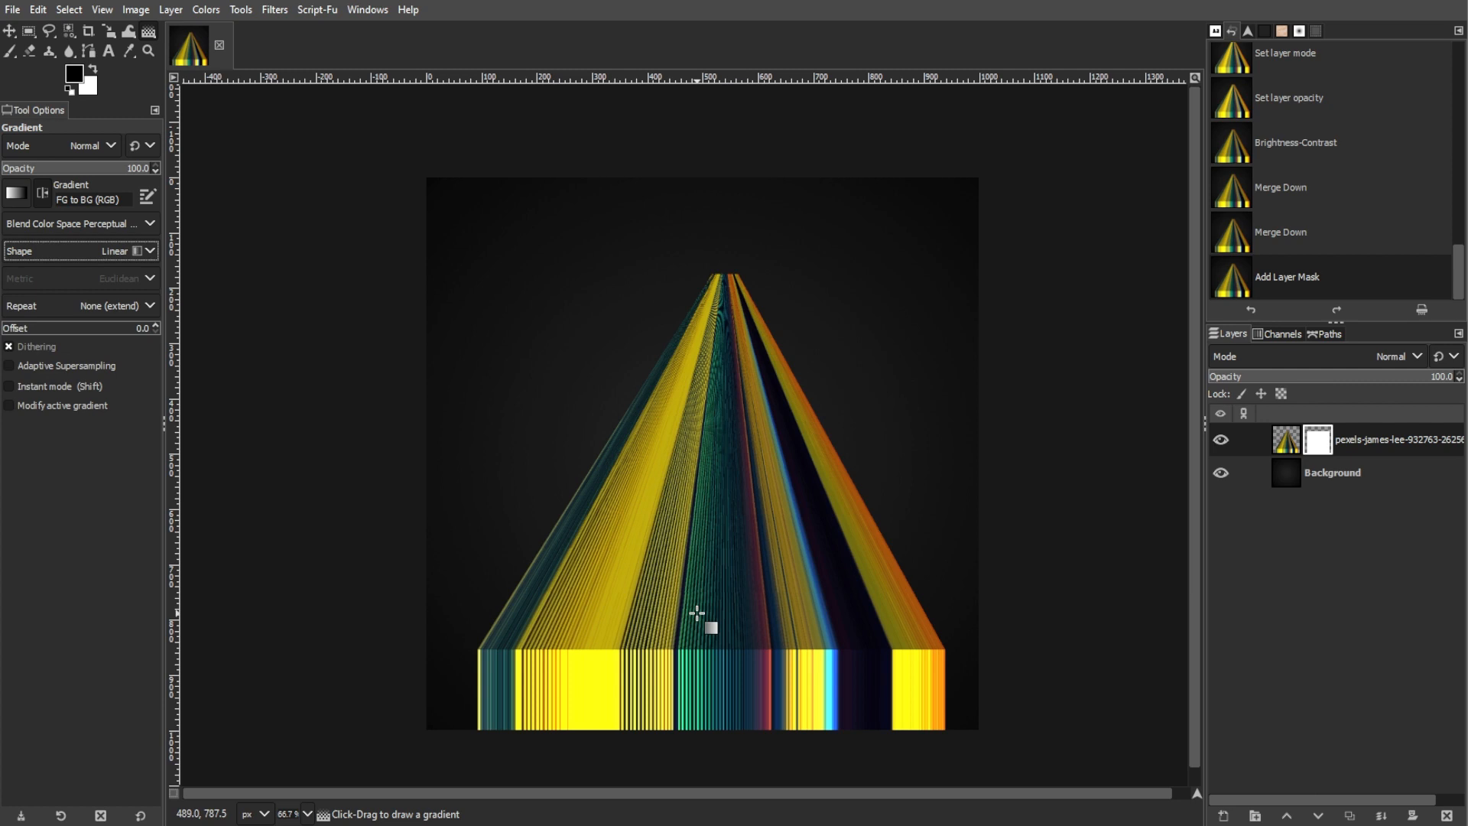
pyautogui.moveTo(725, 269); pyautogui.dragTo(728, 102)
pyautogui.hotkey('ctrl', 'z')
pyautogui.moveTo(731, 646); pyautogui.dragTo(723, 446)
pyautogui.moveTo(728, 102); pyautogui.dragTo(724, 233)
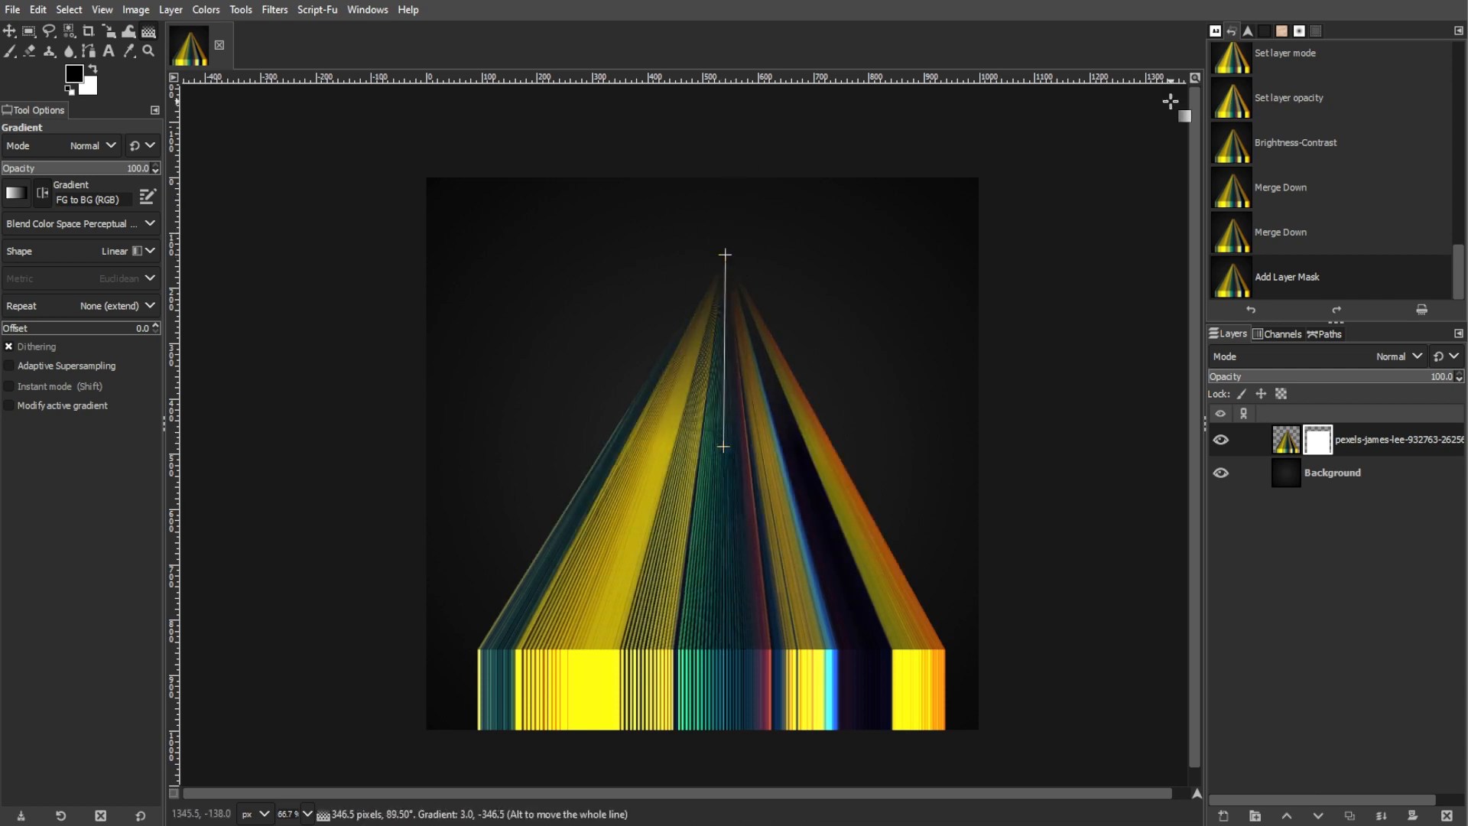
pyautogui.press('m')
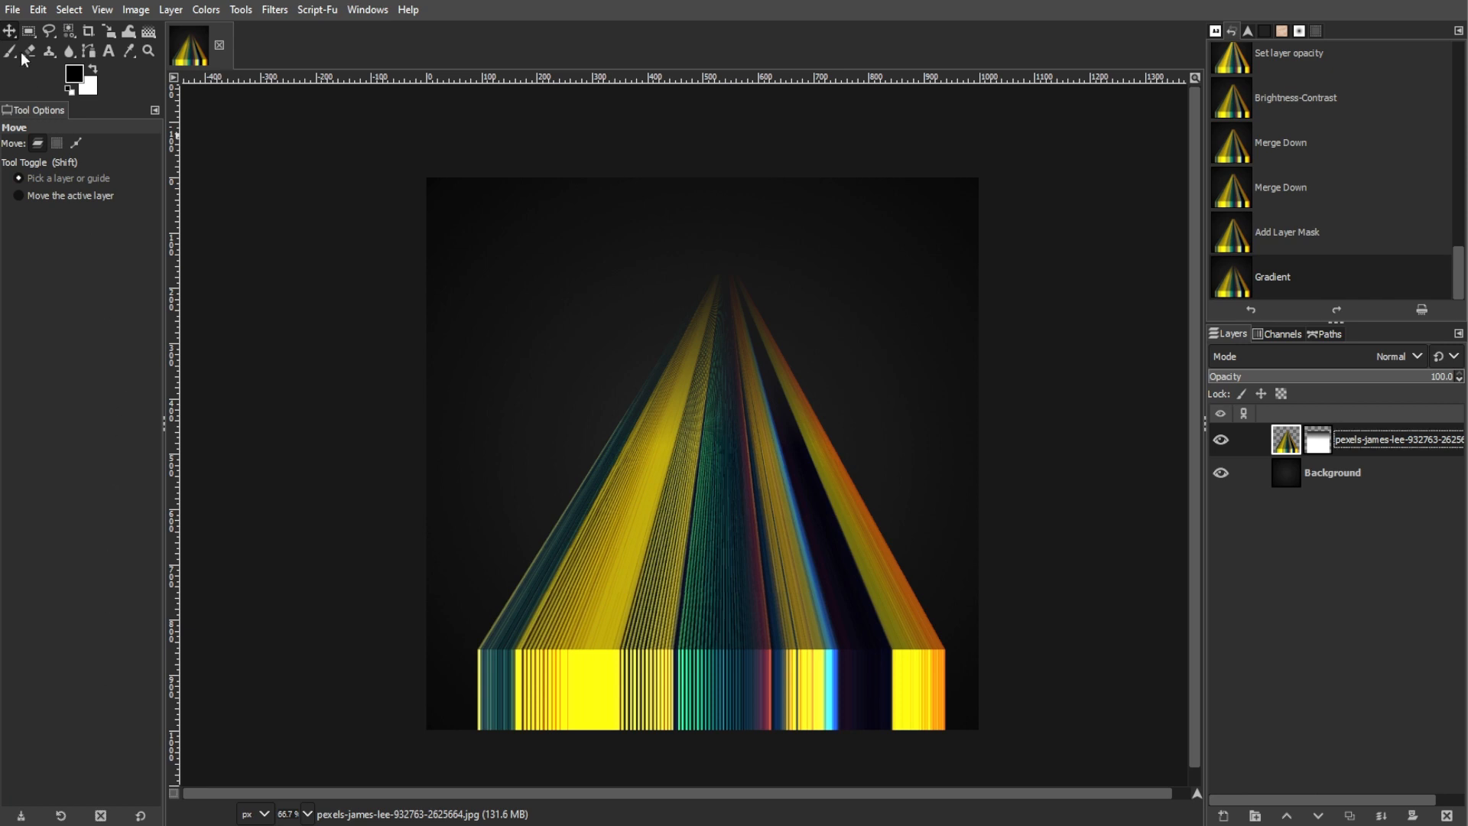
# Open the paper texture pexels-pixabay-235985.jpg as a layer and scale it proportionally to 1552 × 1037 px to cover the canvas
pyautogui.click(13, 9)
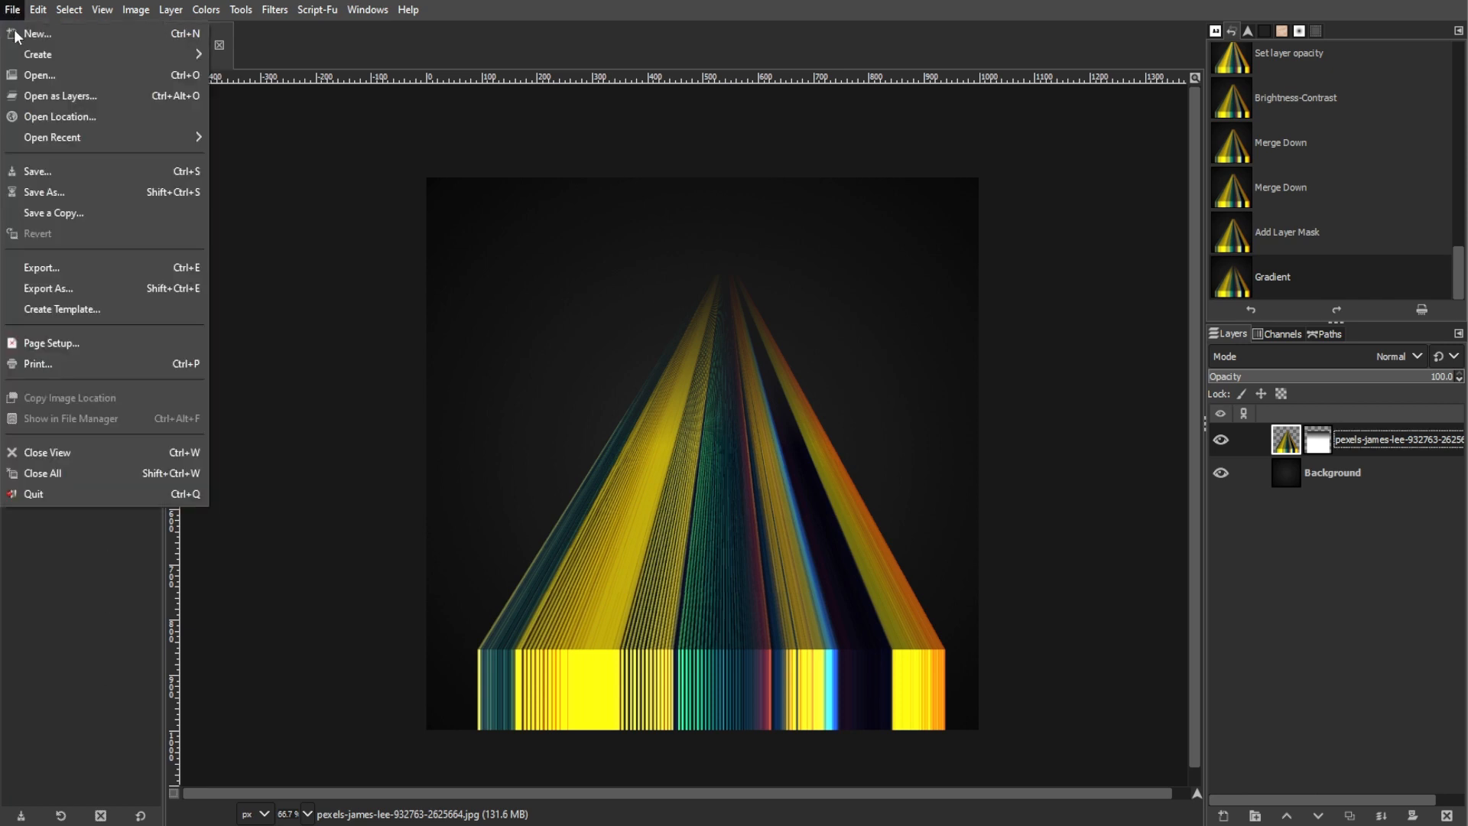
pyautogui.click(22, 96)
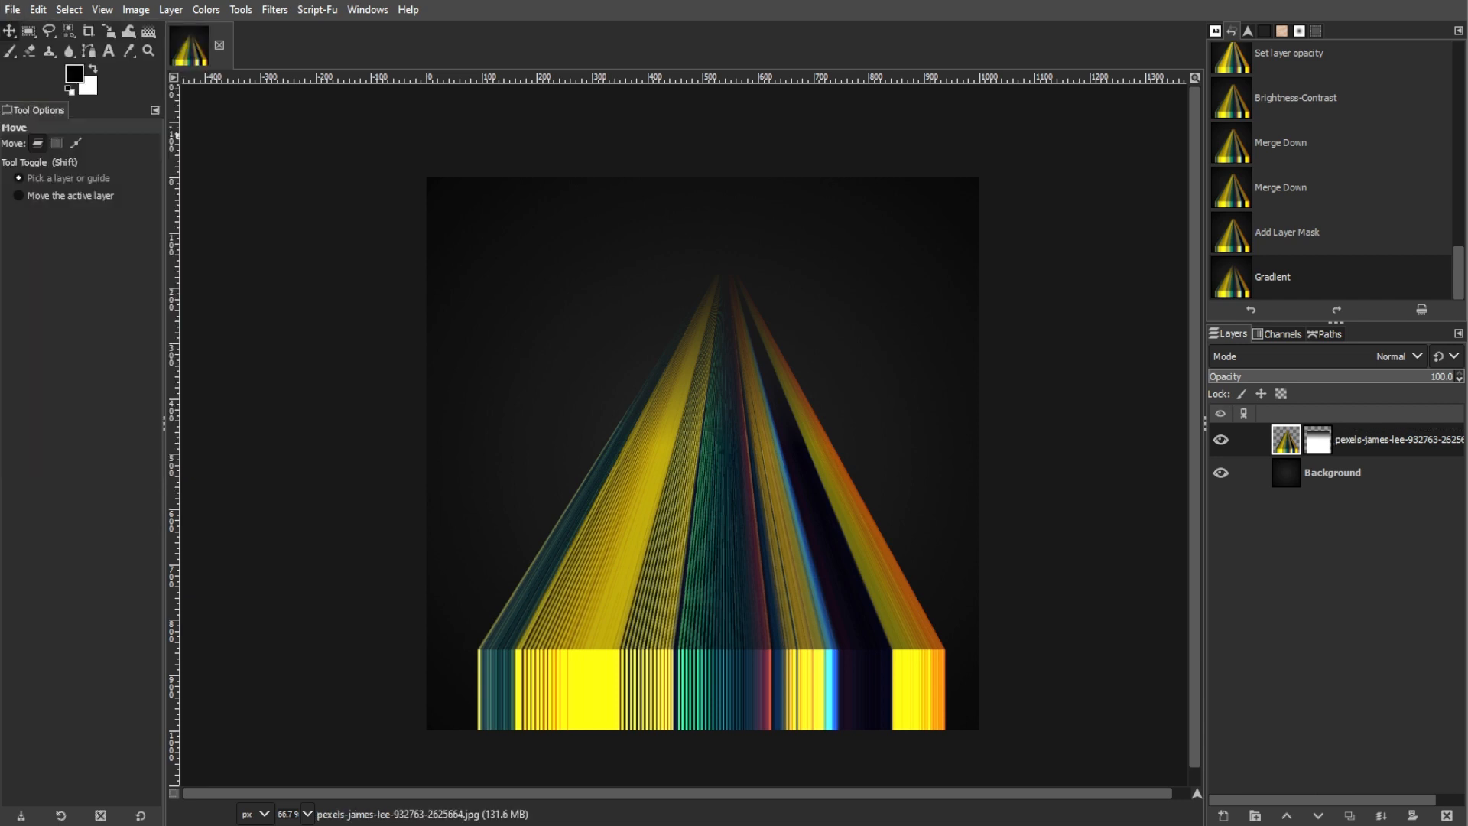
pyautogui.click(108, 31)
pyautogui.scroll(-3, 789, 462)
pyautogui.moveTo(1073, 466); pyautogui.dragTo(921, 483)
pyautogui.click(1138, 206)
pyautogui.scroll(3, 807, 473)
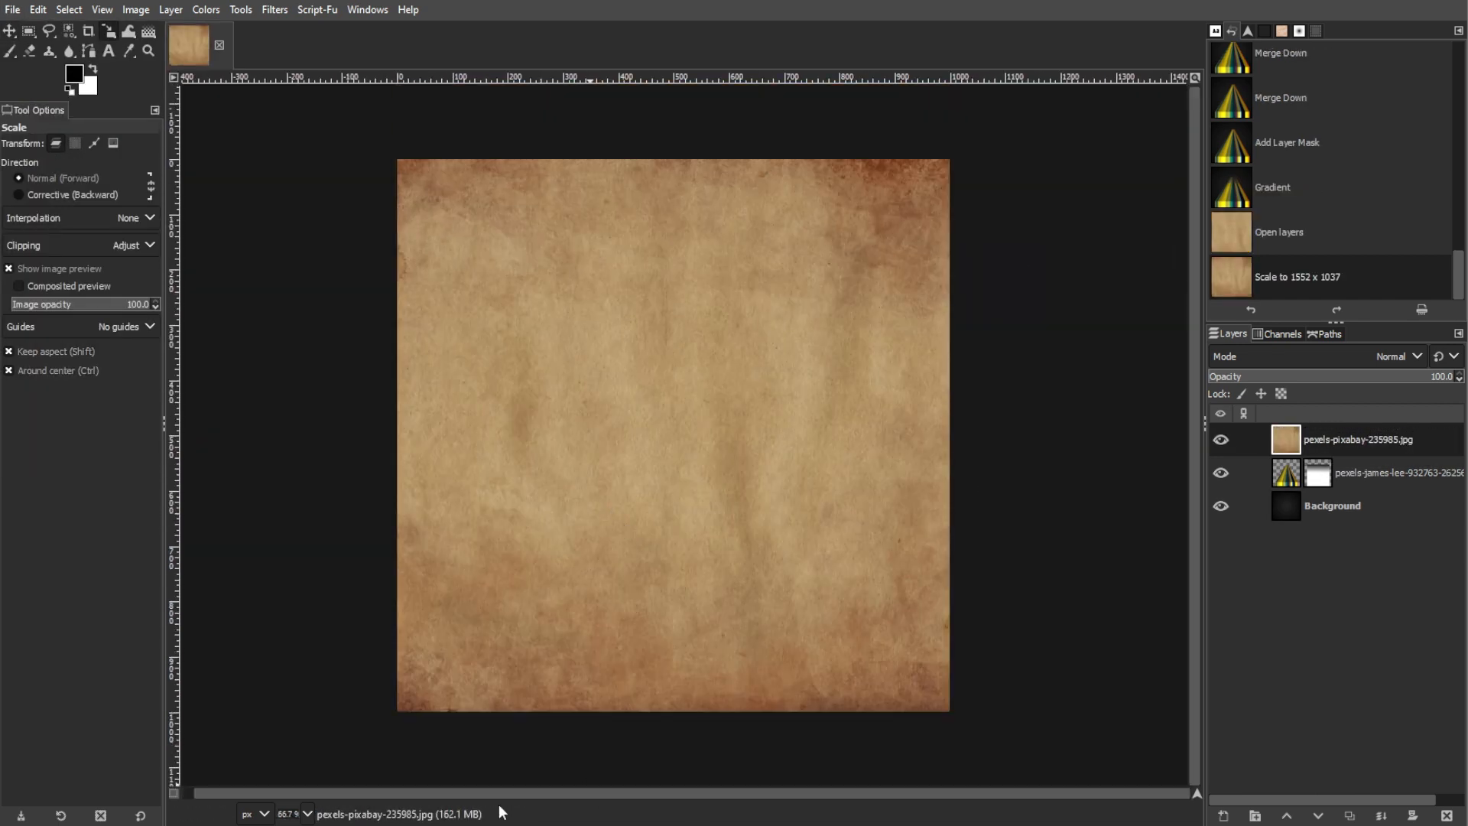
pyautogui.press('m')
# Desaturate the paper texture layer using Luminance mode and set its blend mode to Overlay
pyautogui.click(206, 9)
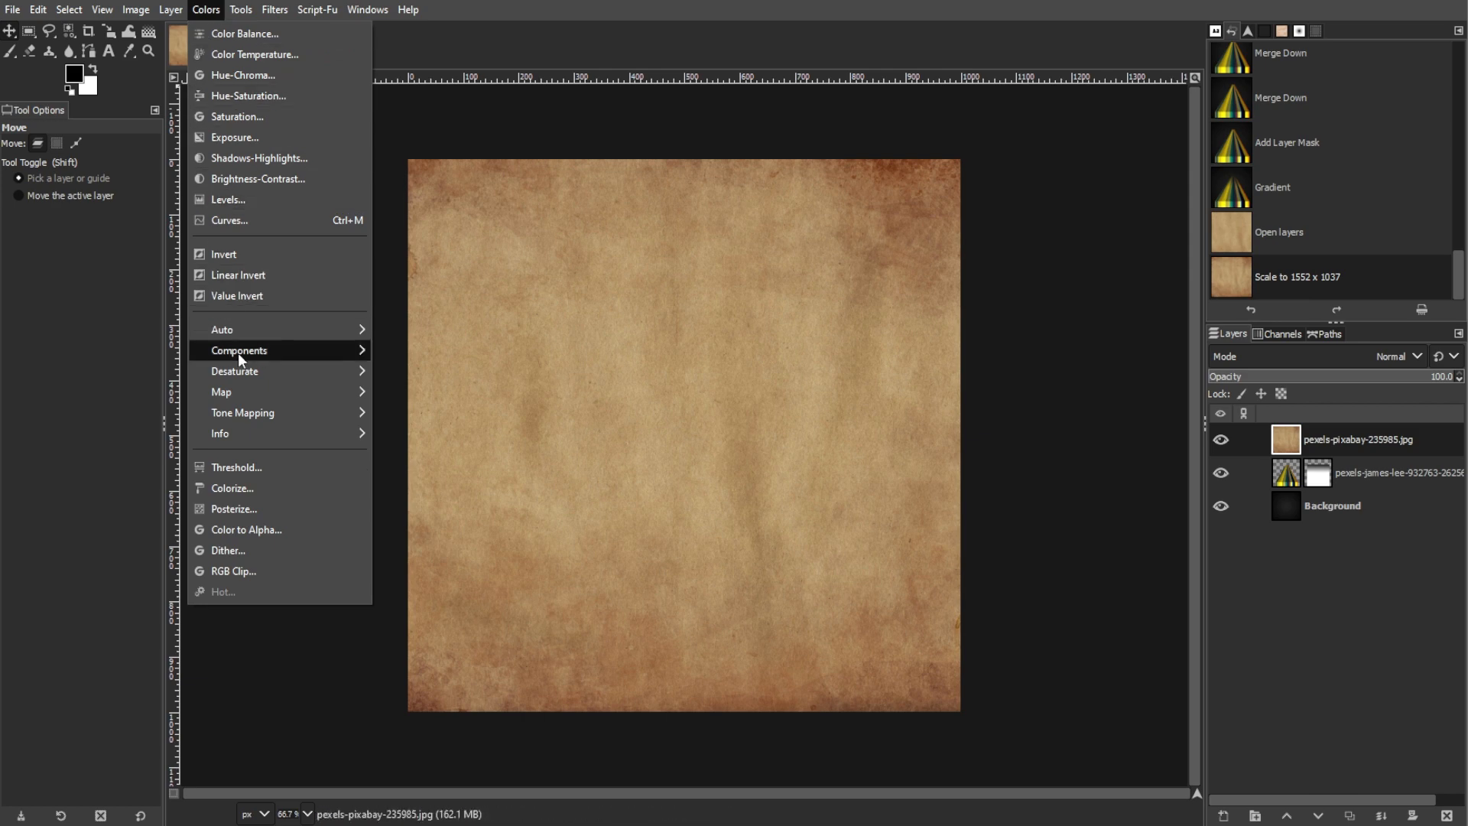
pyautogui.moveTo(265, 371)
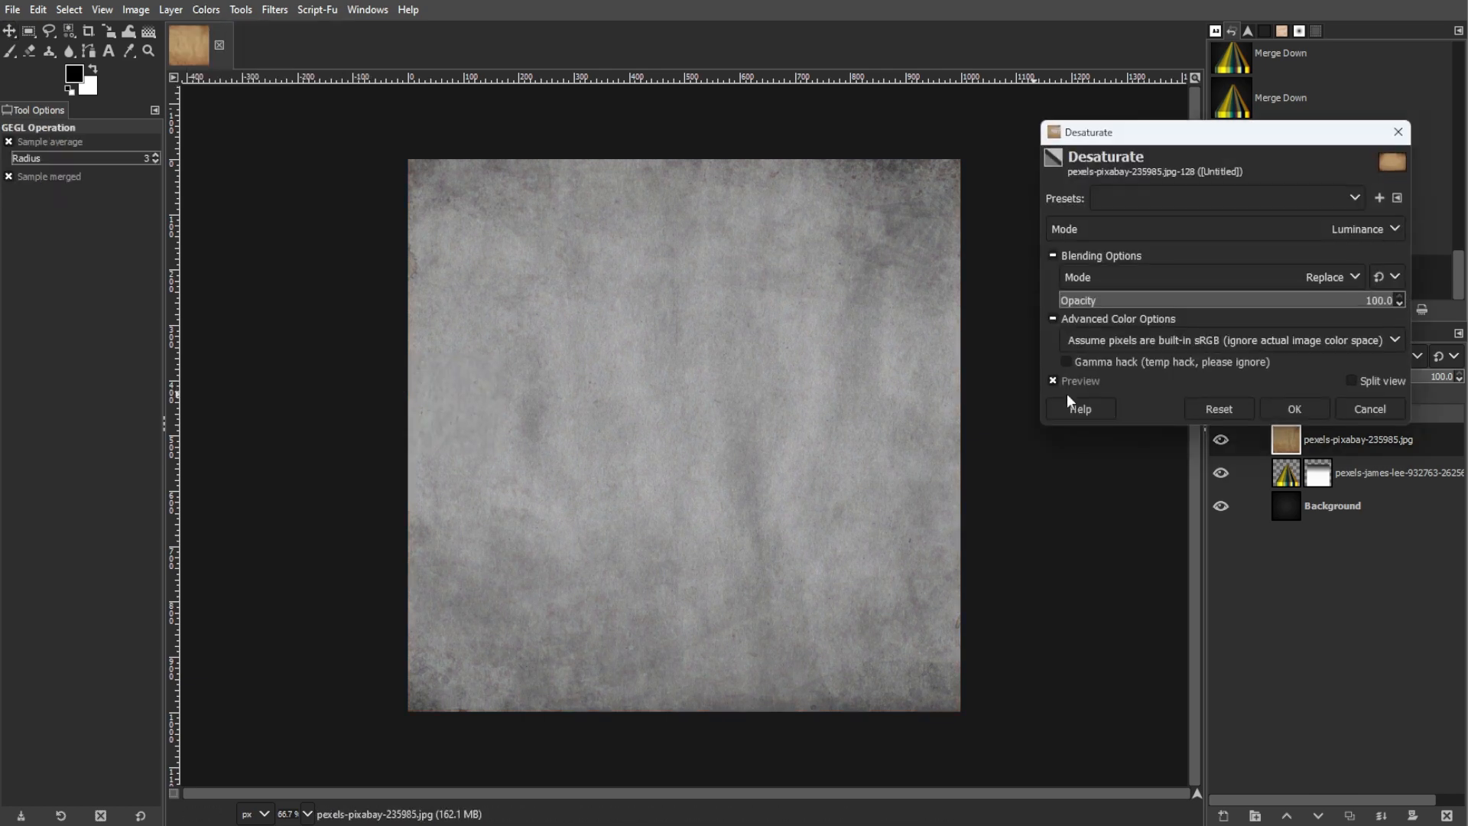
pyautogui.click(1269, 406)
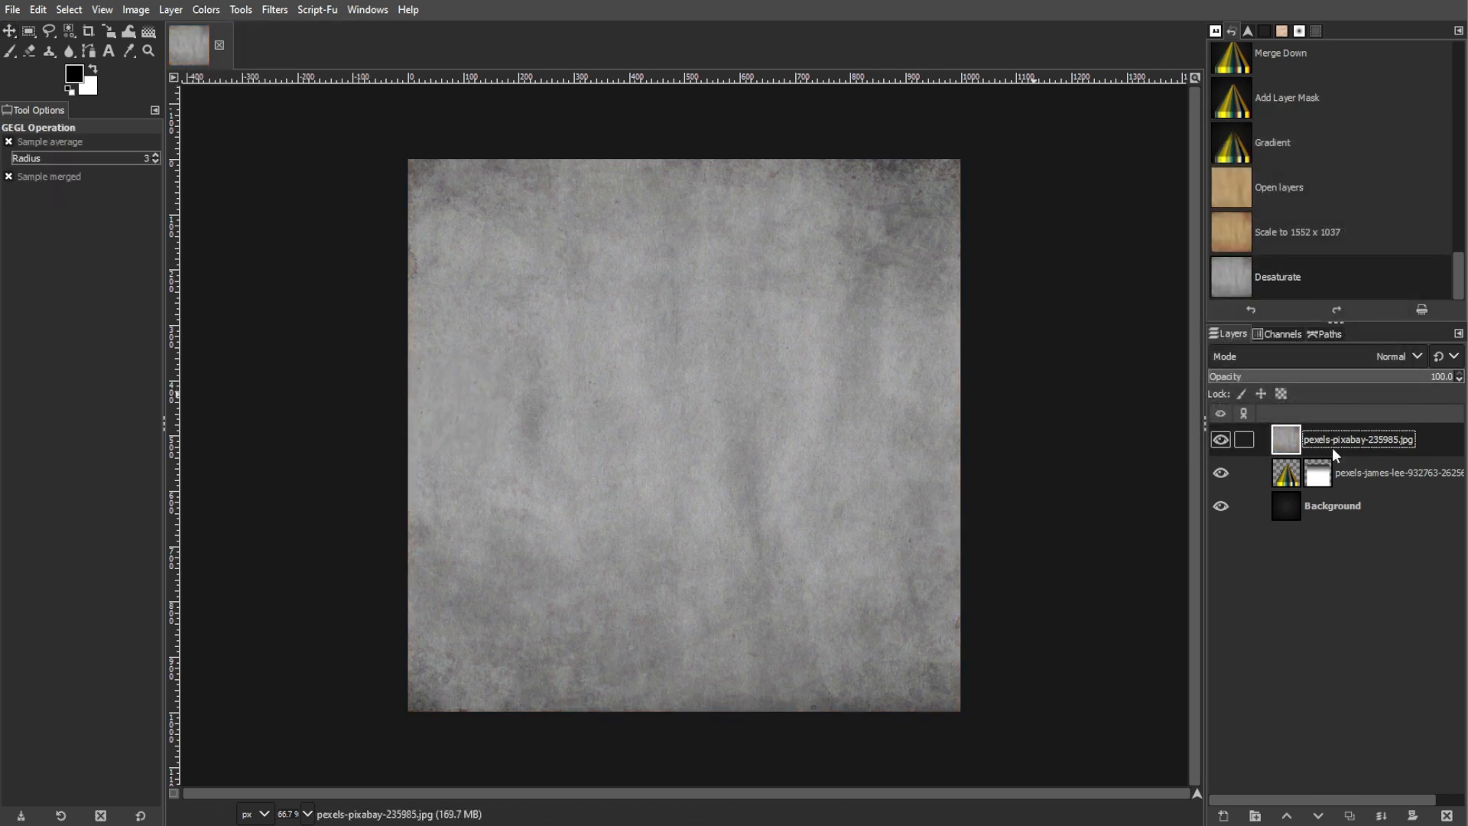
pyautogui.click(1347, 356)
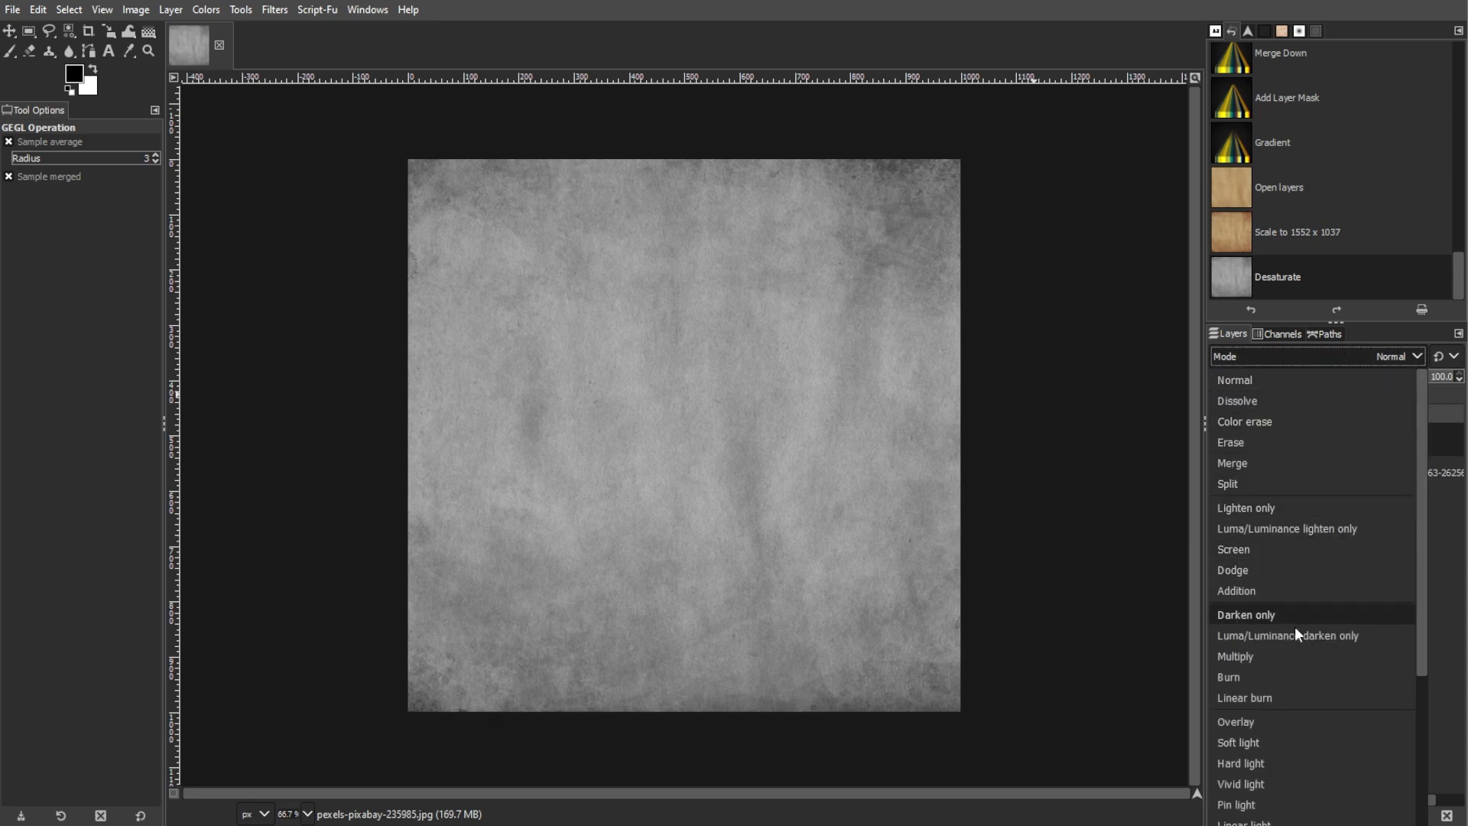
pyautogui.click(1280, 723)
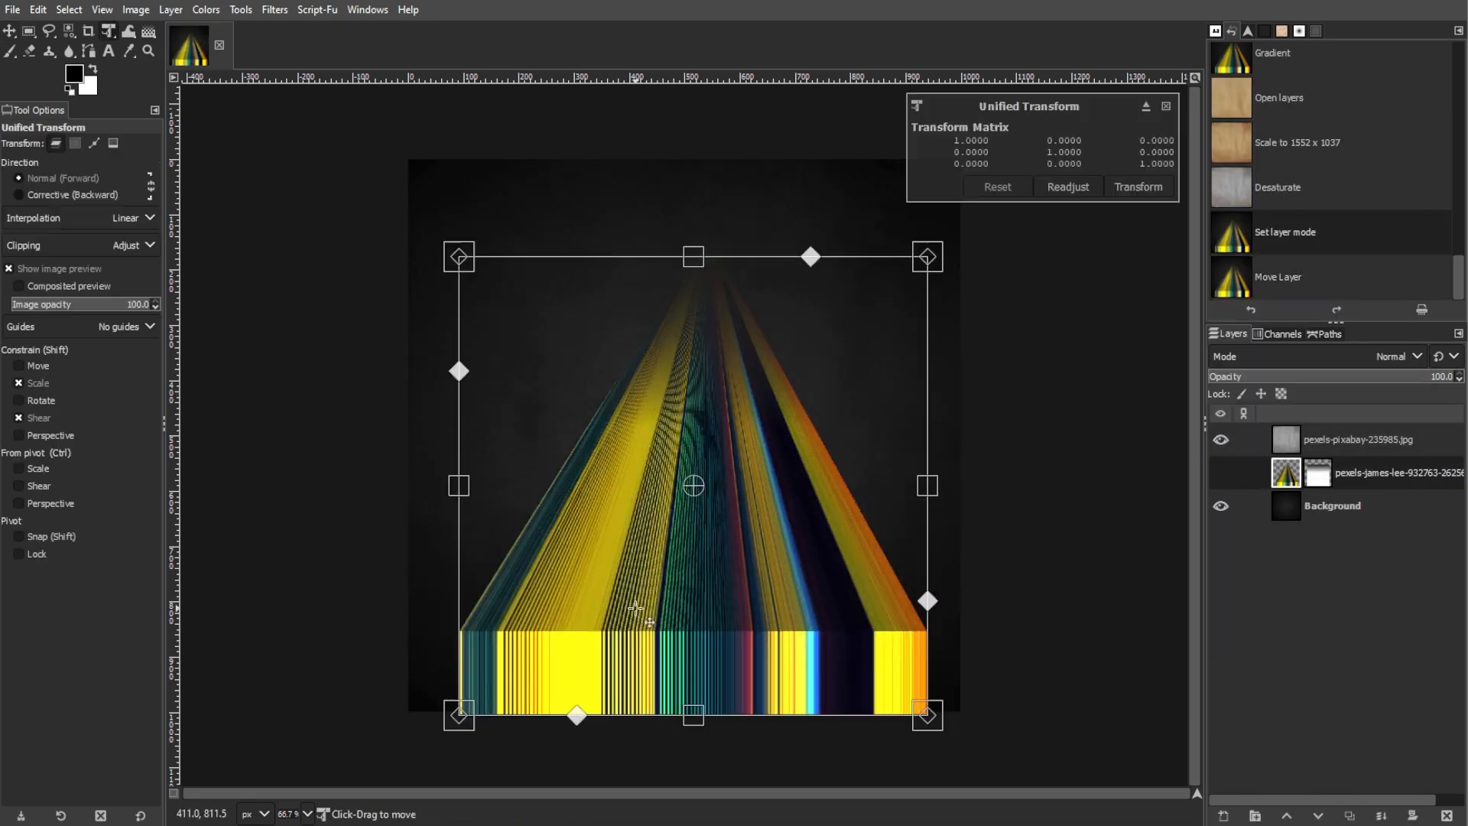
# Shrink the masked stripe wedge and arrange a flipped copy above and a rotated copy to its left, with tips meeting near the canvas center
pyautogui.press('Return')
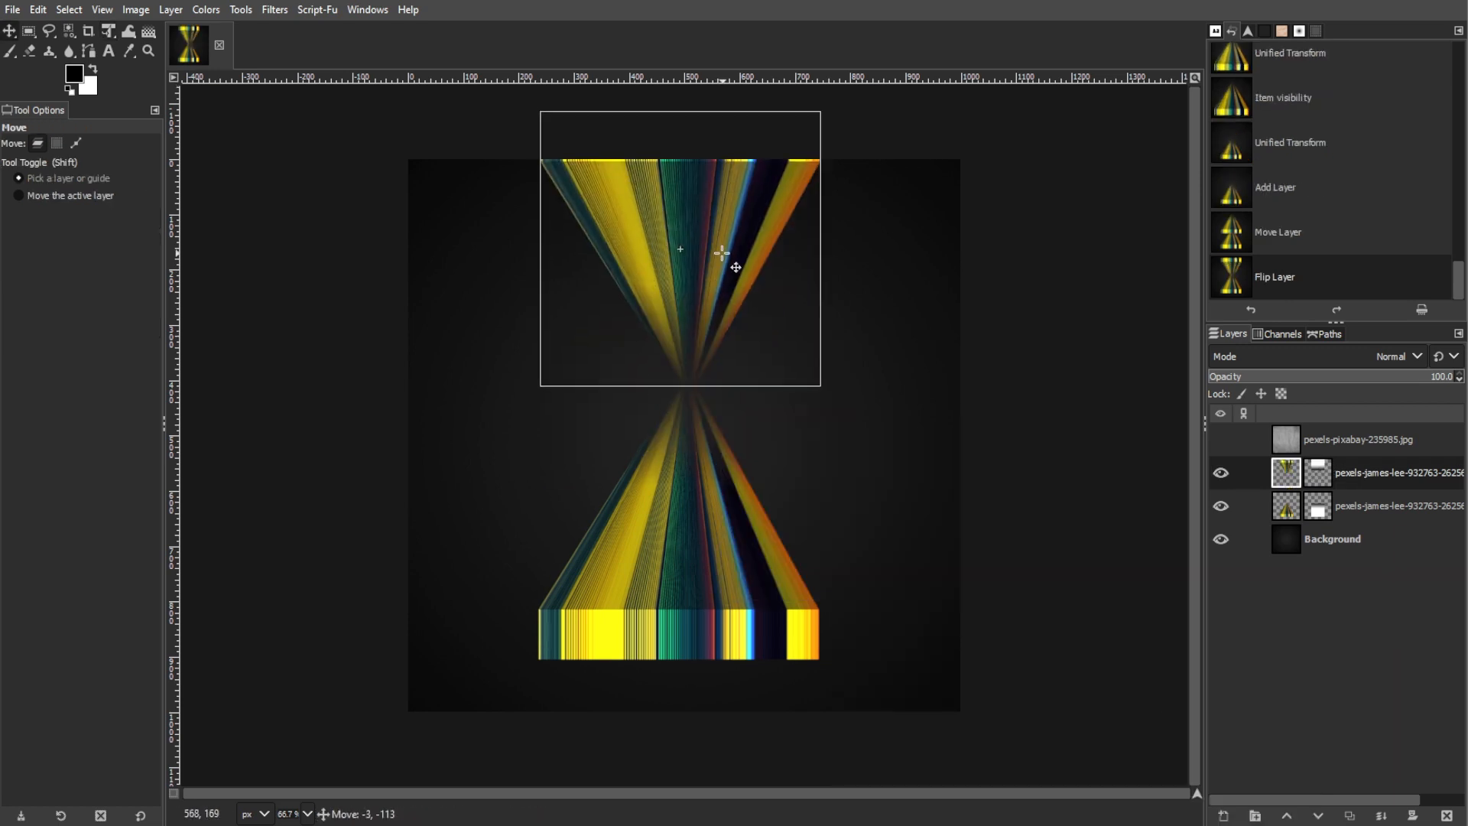
pyautogui.moveTo(731, 252); pyautogui.dragTo(747, 246)
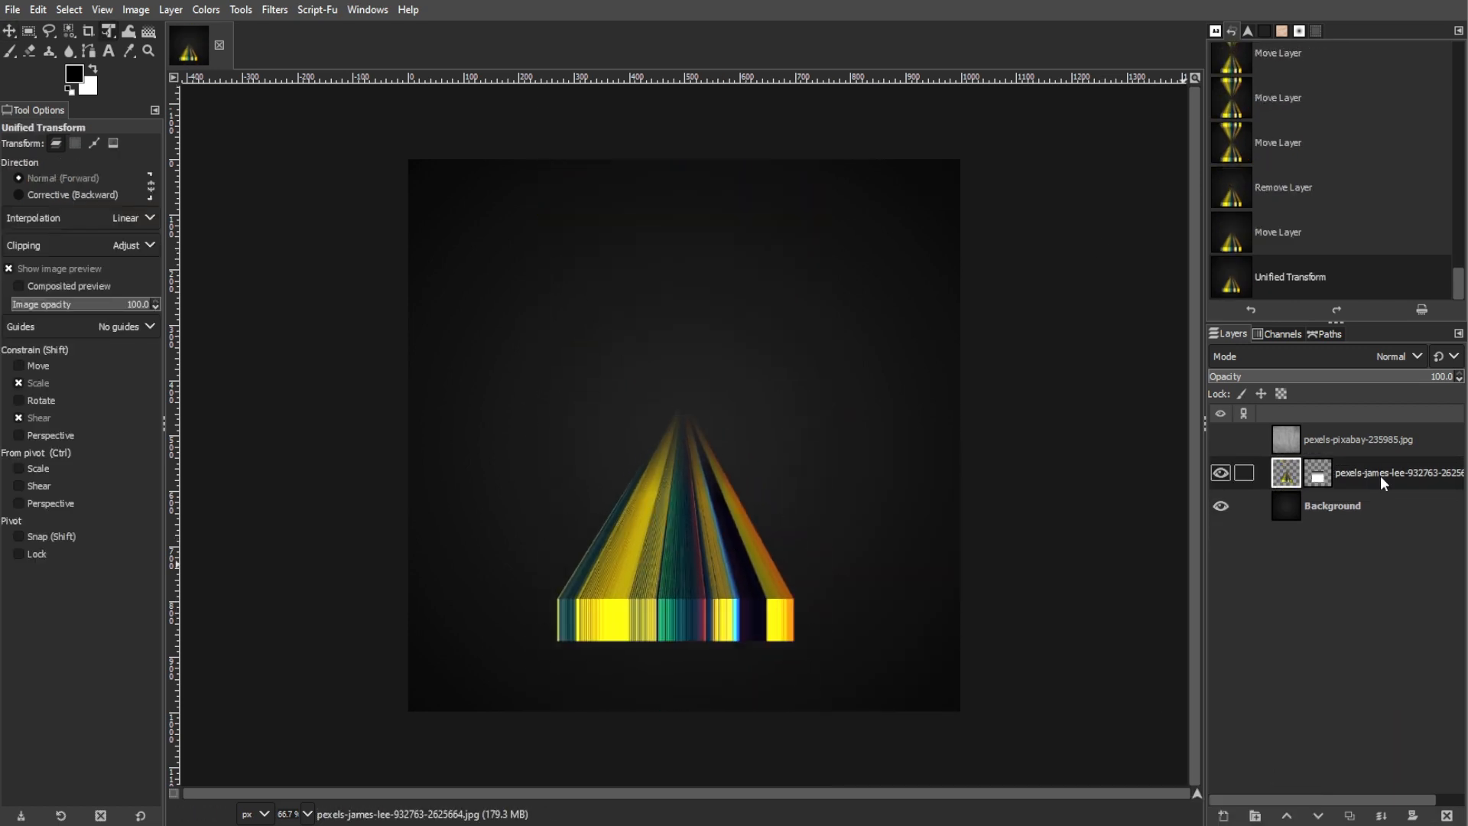
pyautogui.rightClick(713, 526)
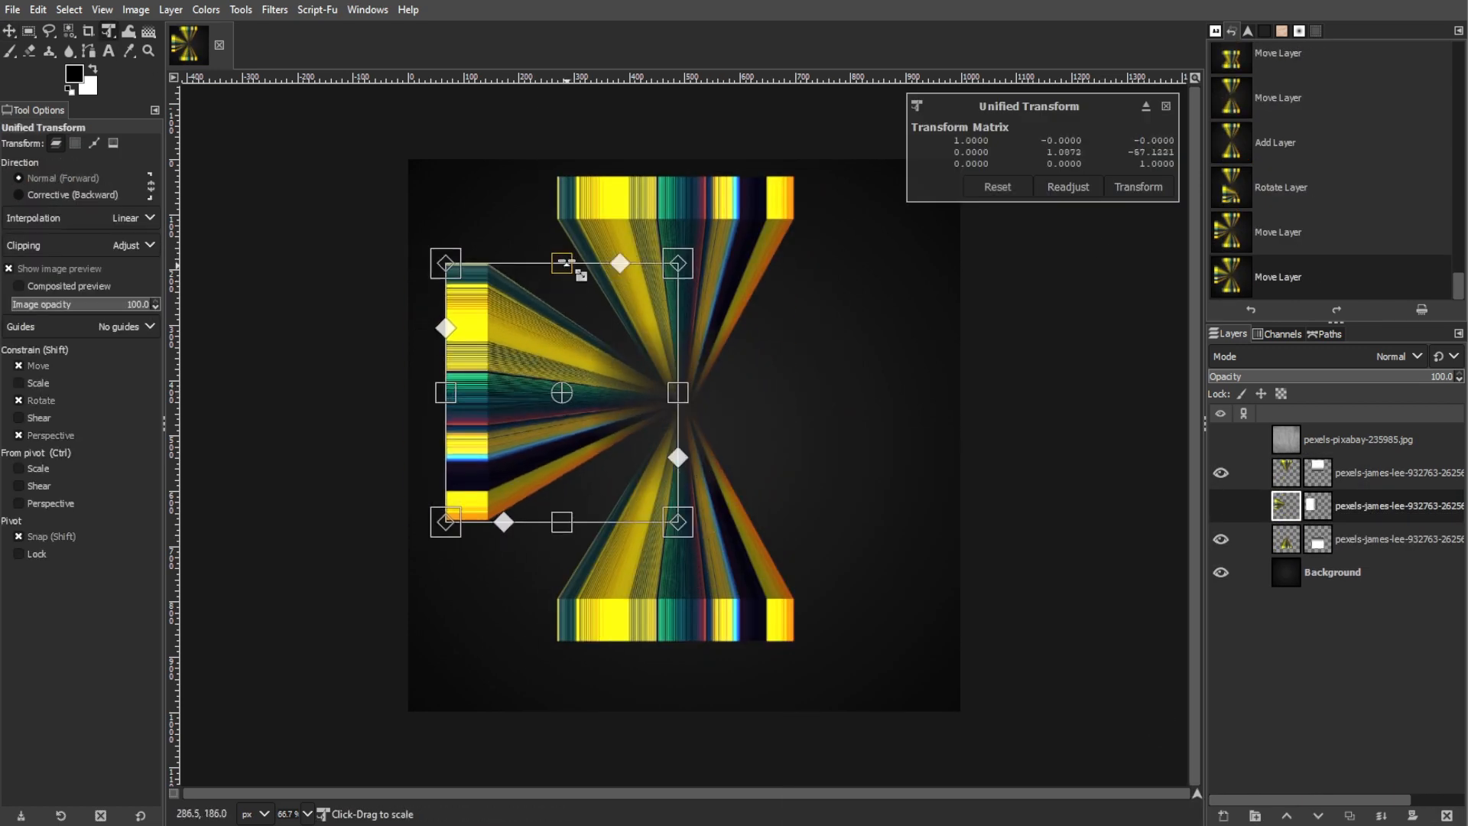
pyautogui.moveTo(443, 391); pyautogui.dragTo(512, 390)
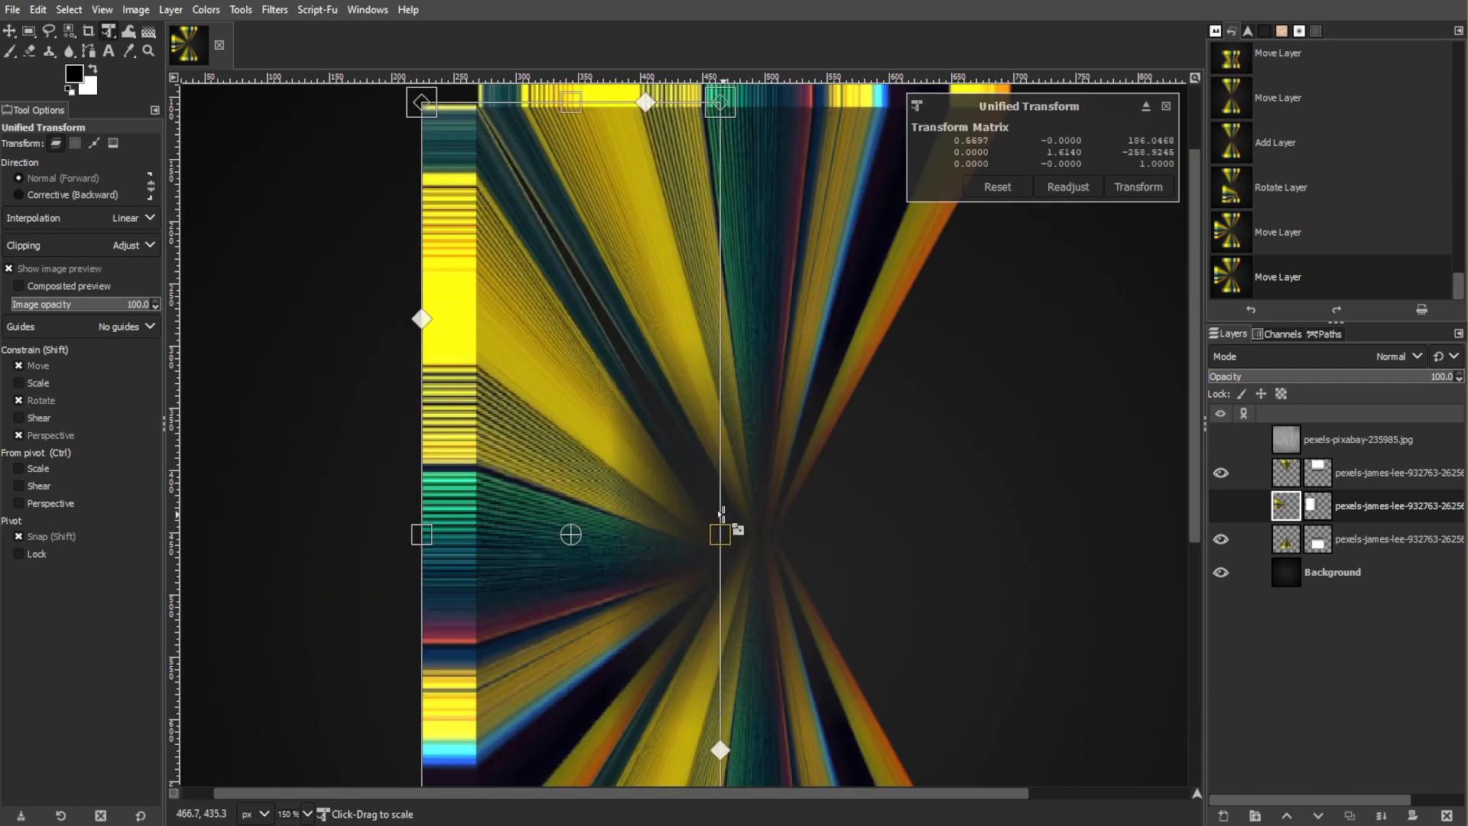